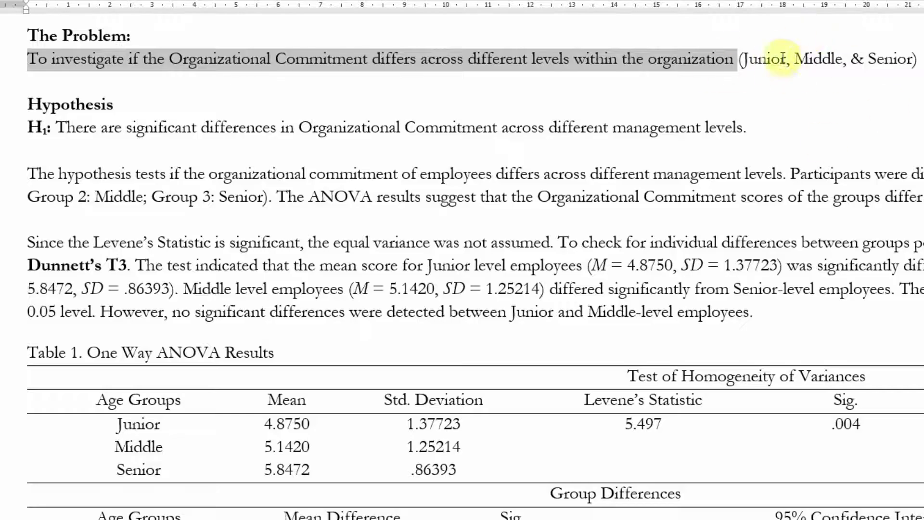
# - Review the research problem's three management levels and the H1 wording on differences in Organizational Commitment
pyautogui.click(745, 66)
pyautogui.moveTo(745, 66); pyautogui.dragTo(912, 59)
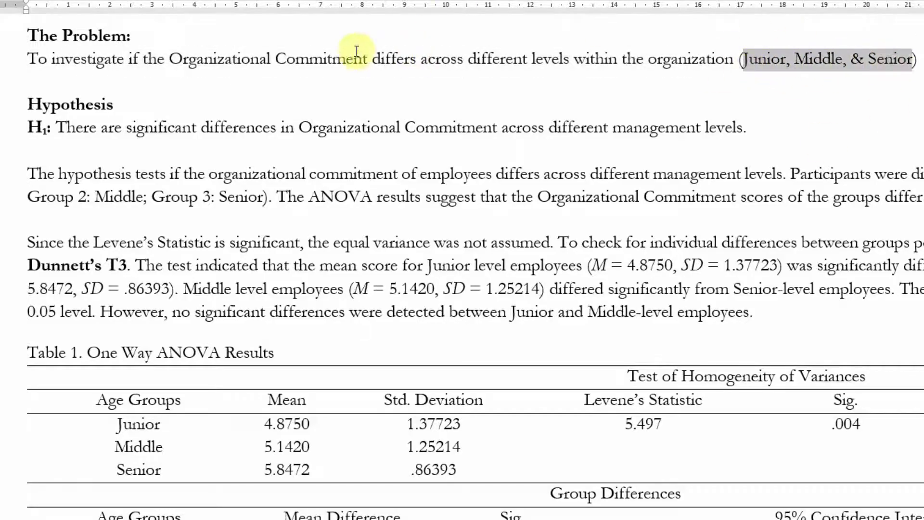
pyautogui.click(310, 58)
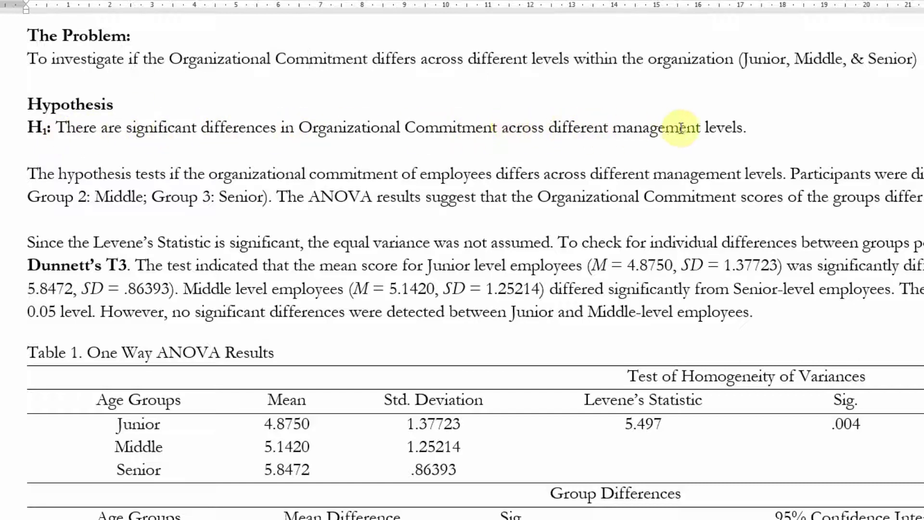
pyautogui.moveTo(536, 128); pyautogui.dragTo(724, 128)
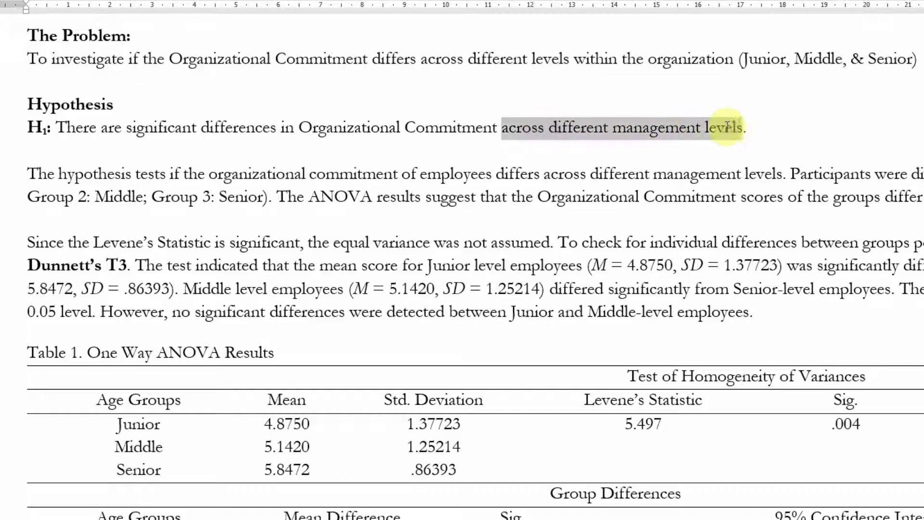
pyautogui.moveTo(231, 127); pyautogui.dragTo(448, 127)
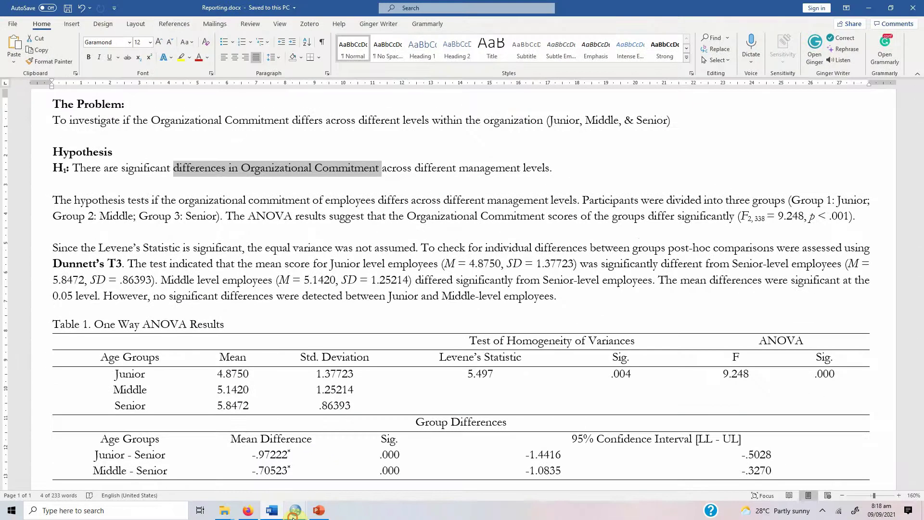
# - Switch to the SPSS Data Editor and examine the Rank and OC variables in the thesis dataset
pyautogui.moveTo(293, 514)
pyautogui.click(352, 455)
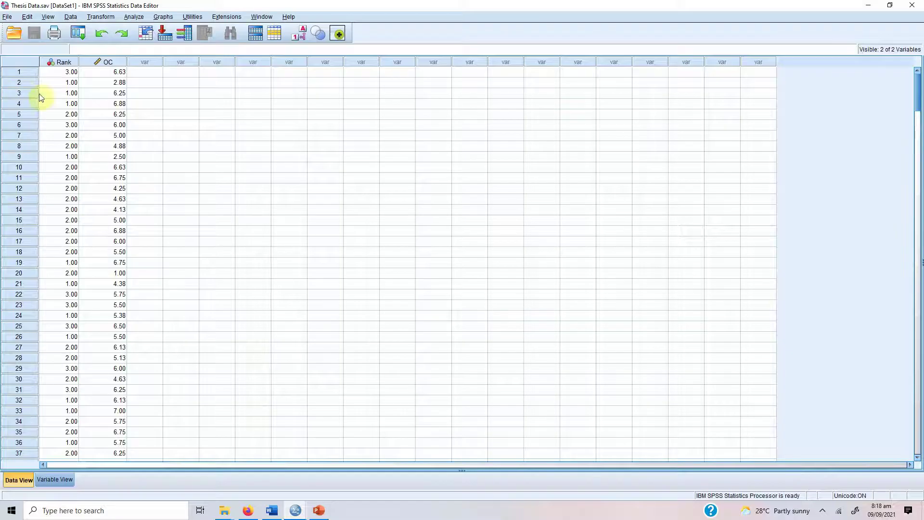
pyautogui.click(99, 62)
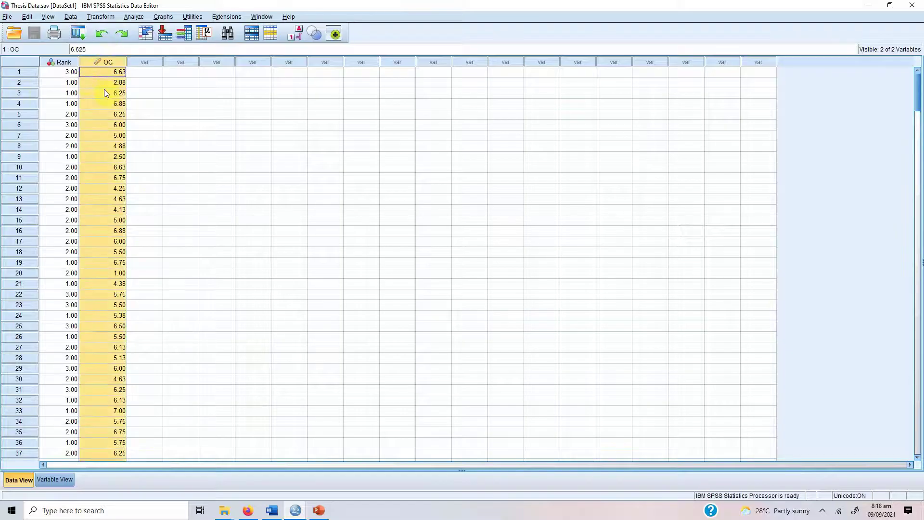
pyautogui.click(63, 63)
pyautogui.click(56, 126)
pyautogui.click(33, 73)
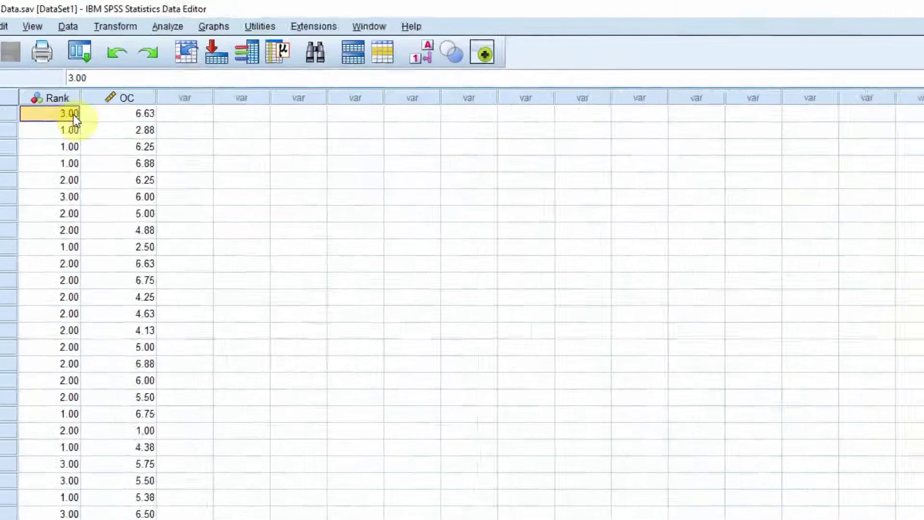
pyautogui.click(121, 73)
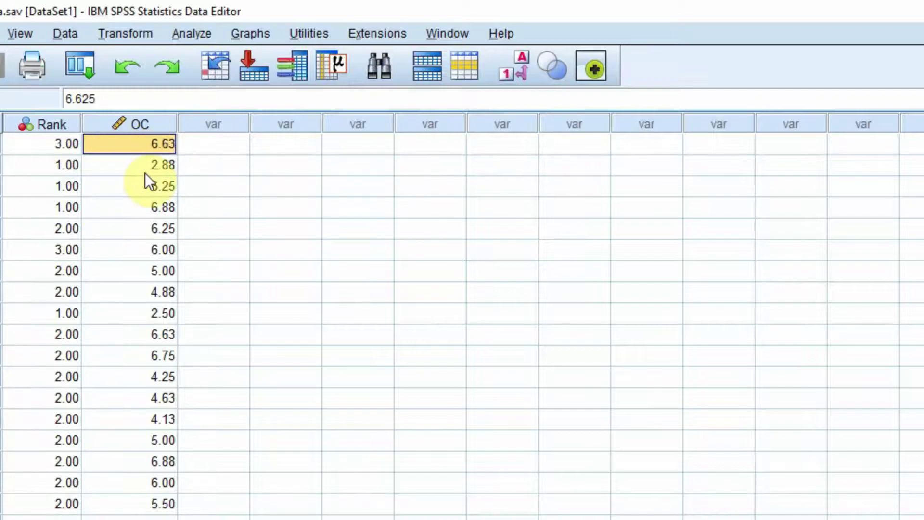
pyautogui.scroll(-10, 151, 421)
pyautogui.scroll(1, 151, 421)
pyautogui.scroll(9, 151, 421)
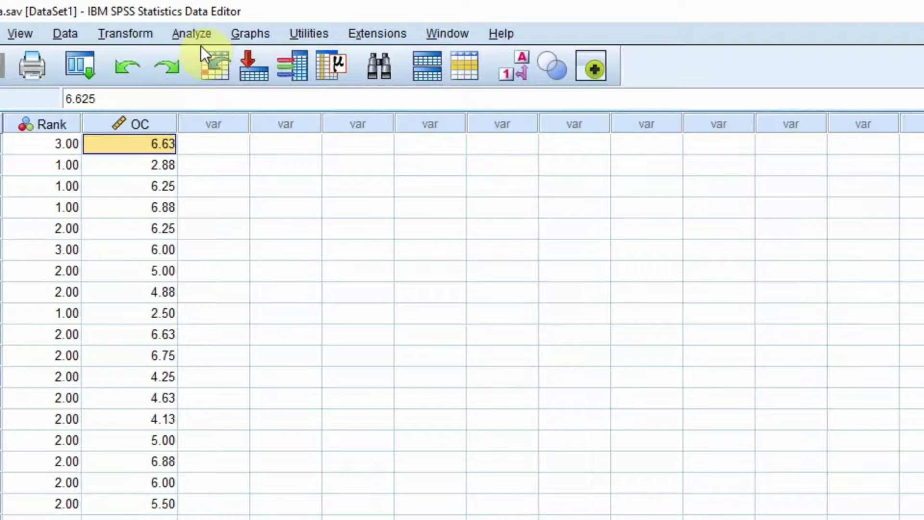
# - Set up a One-Way ANOVA with OC as the dependent variable and Rank as the factor
pyautogui.click(193, 34)
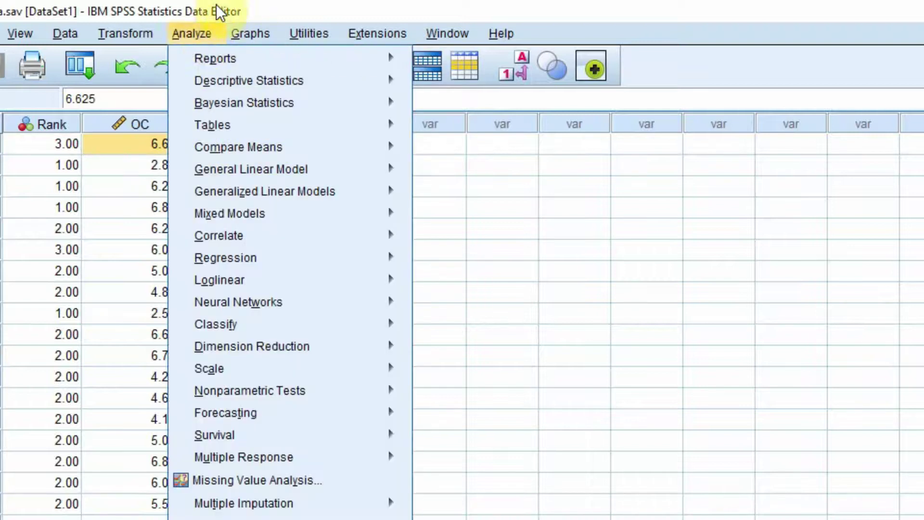
pyautogui.moveTo(239, 148)
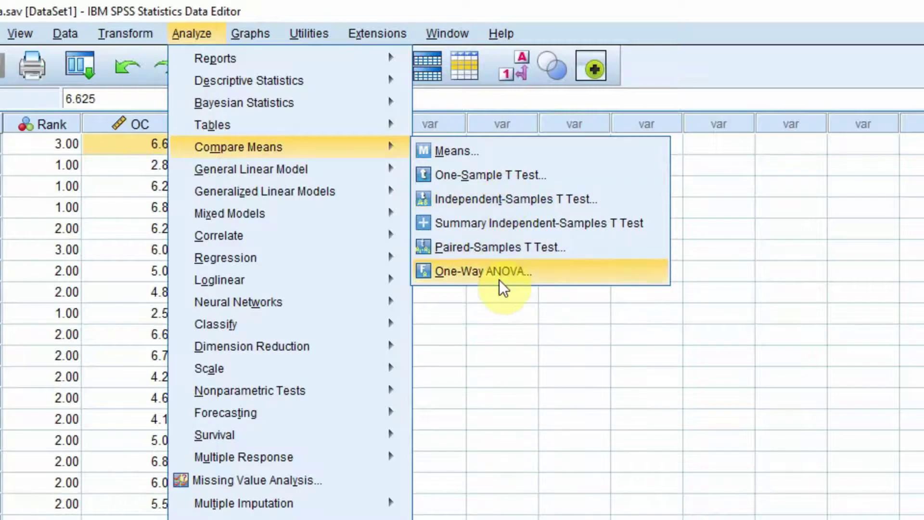
pyautogui.click(580, 273)
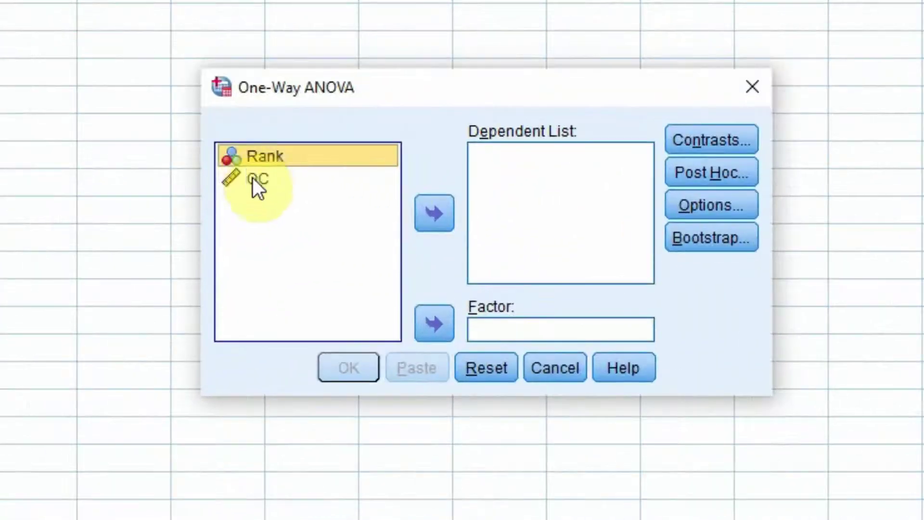
pyautogui.click(358, 221)
pyautogui.click(443, 239)
pyautogui.click(247, 157)
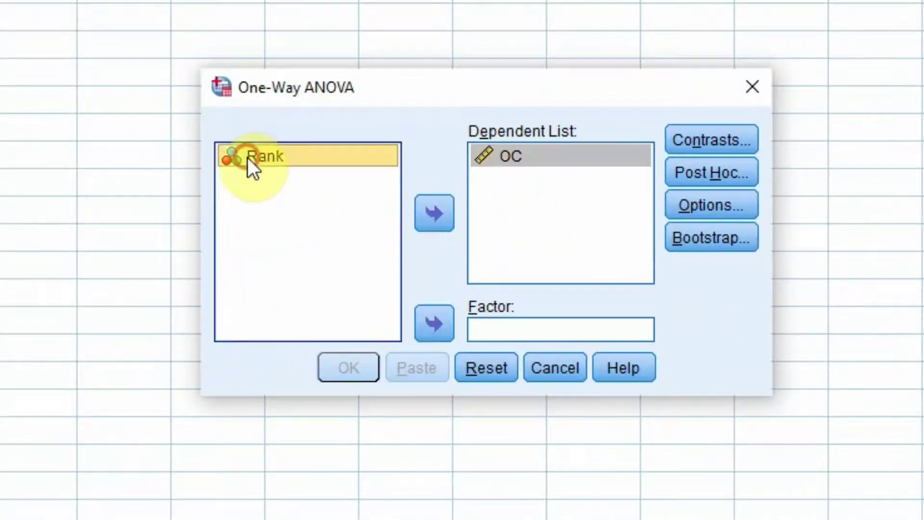
pyautogui.click(440, 323)
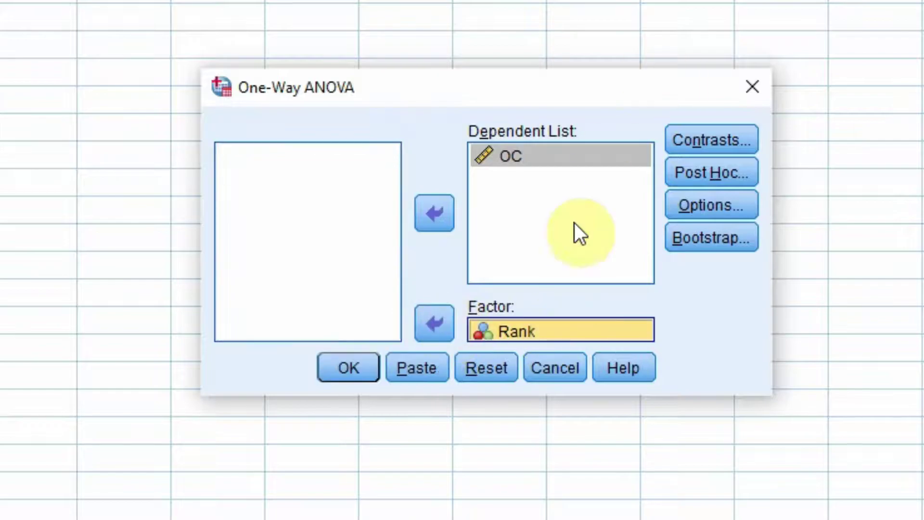
# - Include the homogeneity of variance test in the One-Way ANOVA options and run the analysis
pyautogui.click(697, 204)
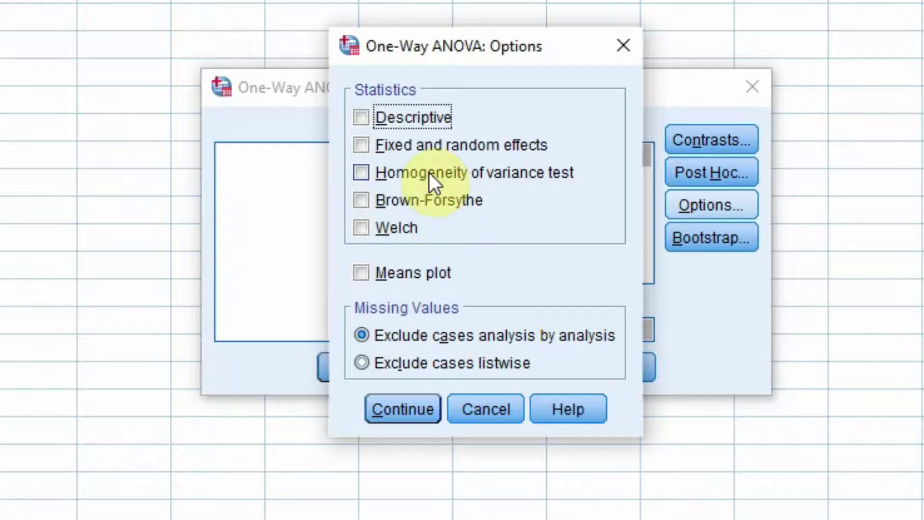
pyautogui.click(429, 172)
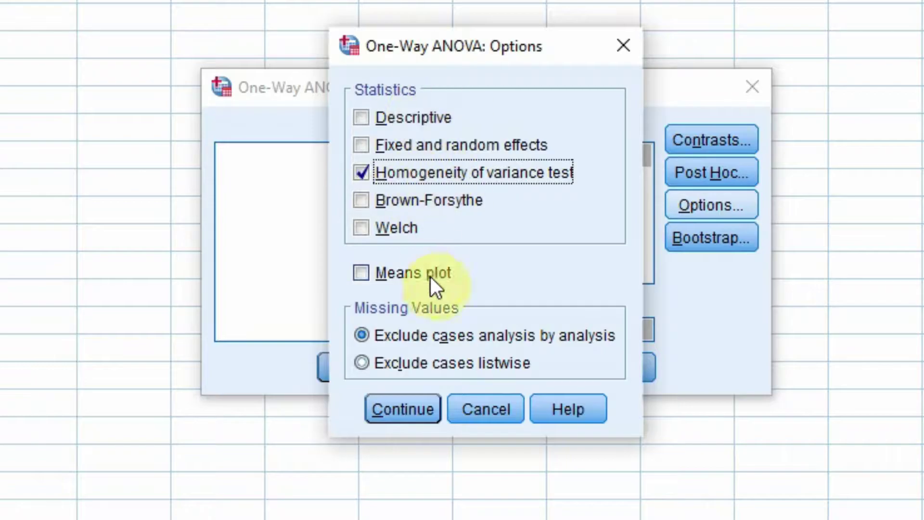
pyautogui.click(406, 412)
pyautogui.click(355, 369)
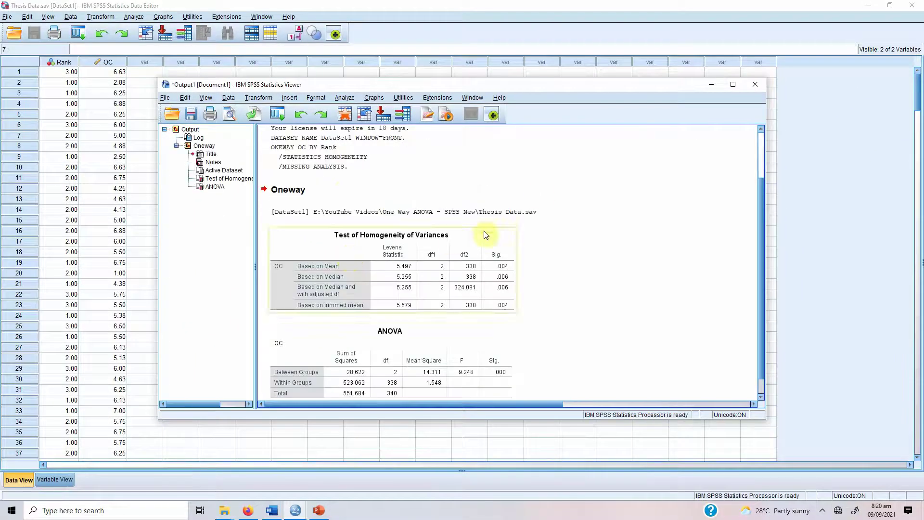
# - Maximize the output viewer and examine the Test of Homogeneity of Variances and ANOVA tables
pyautogui.click(733, 84)
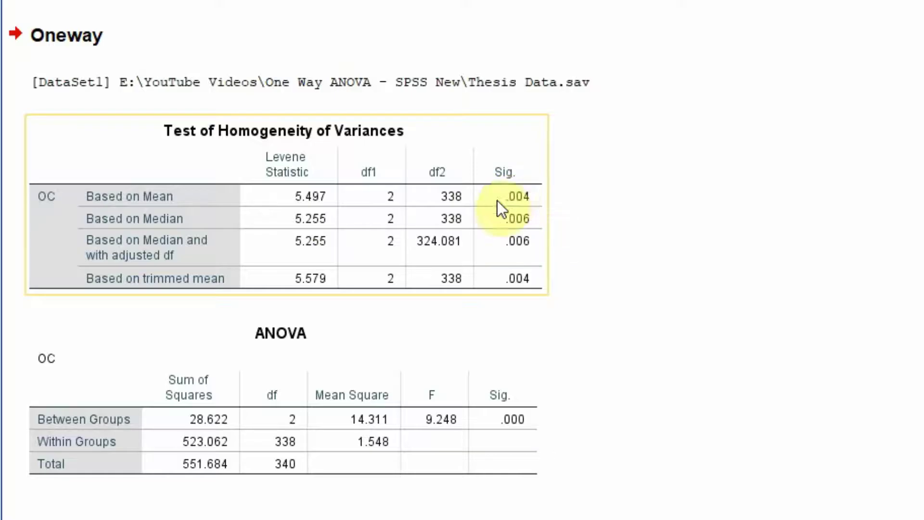
pyautogui.click(317, 378)
pyautogui.click(249, 338)
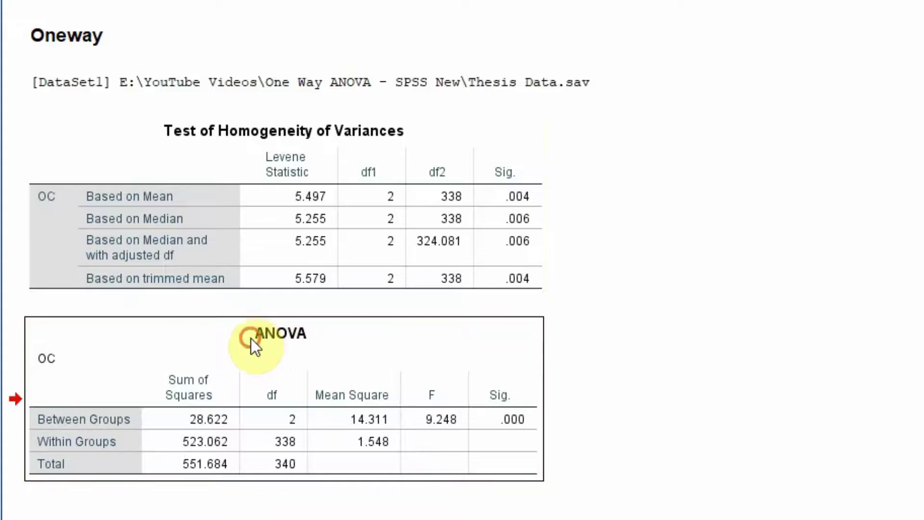
pyautogui.click(324, 144)
pyautogui.click(304, 360)
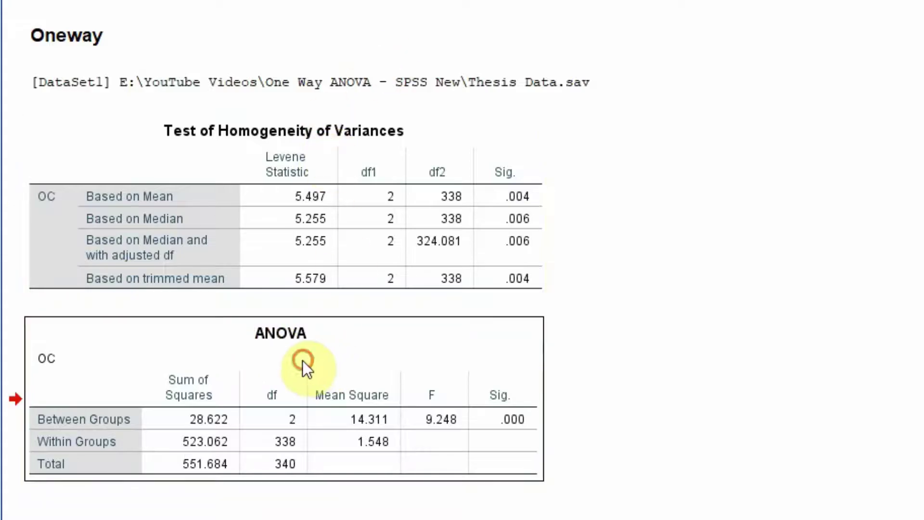
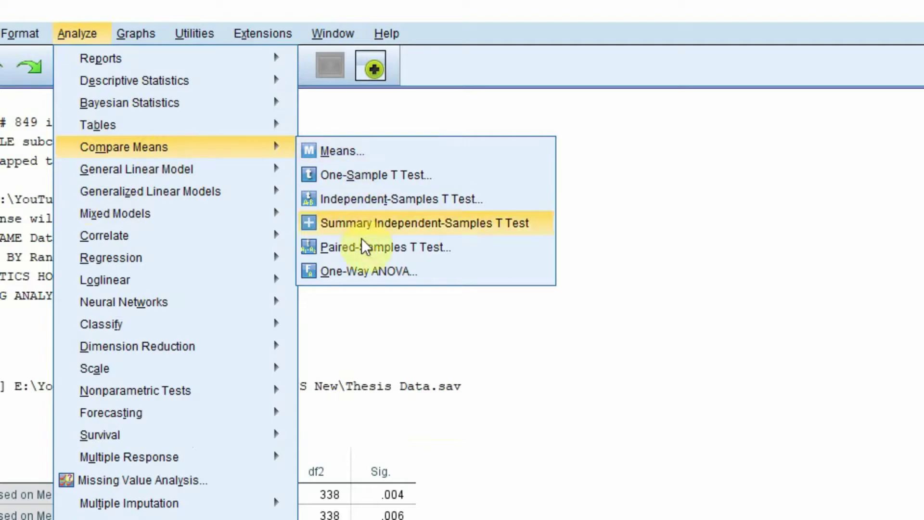
# - Rerun the One-Way ANOVA of OC by Rank with Descriptive statistics added to the options
pyautogui.click(362, 272)
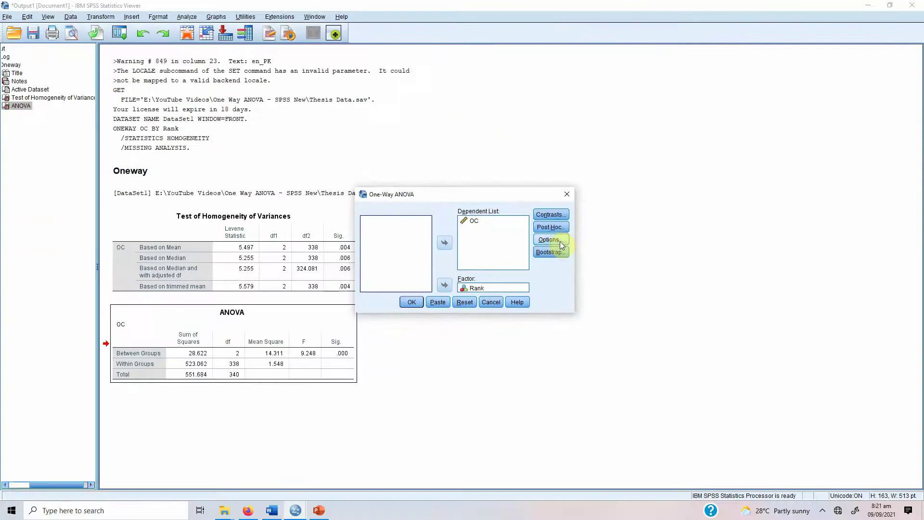
pyautogui.click(579, 266)
pyautogui.click(452, 228)
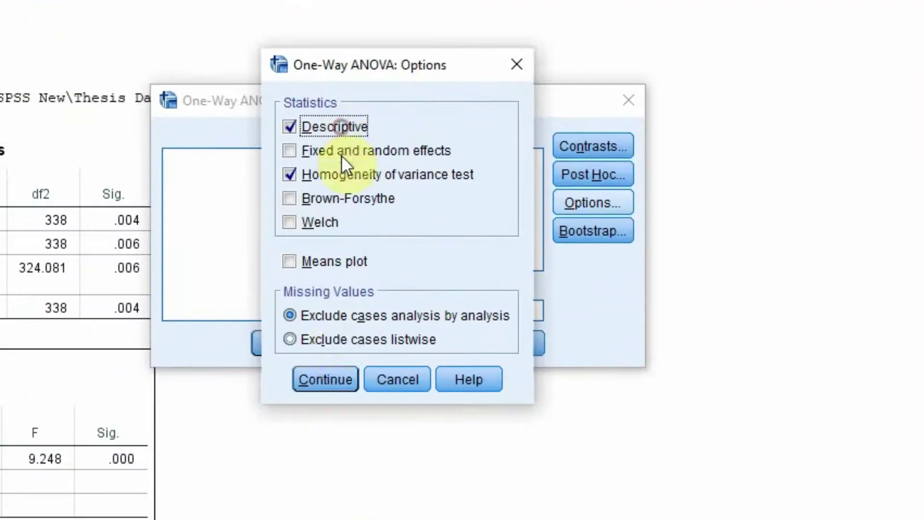
pyautogui.click(316, 374)
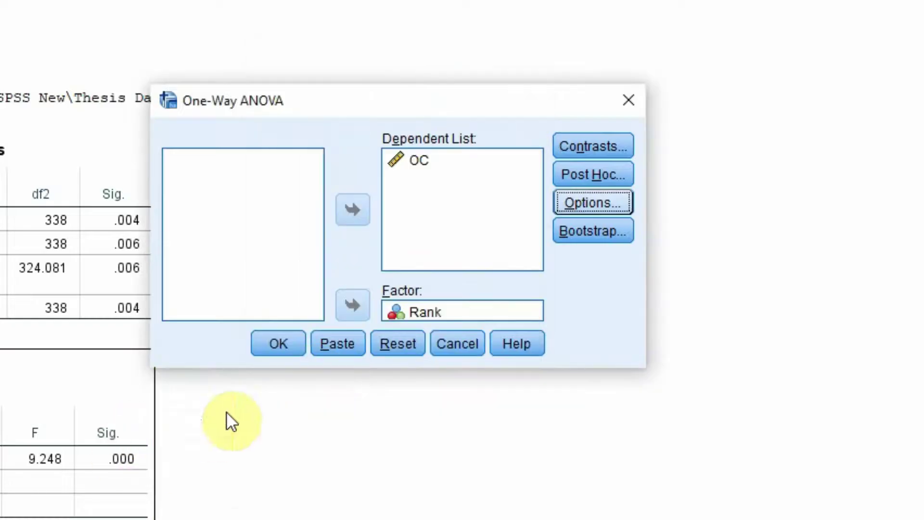
pyautogui.click(290, 346)
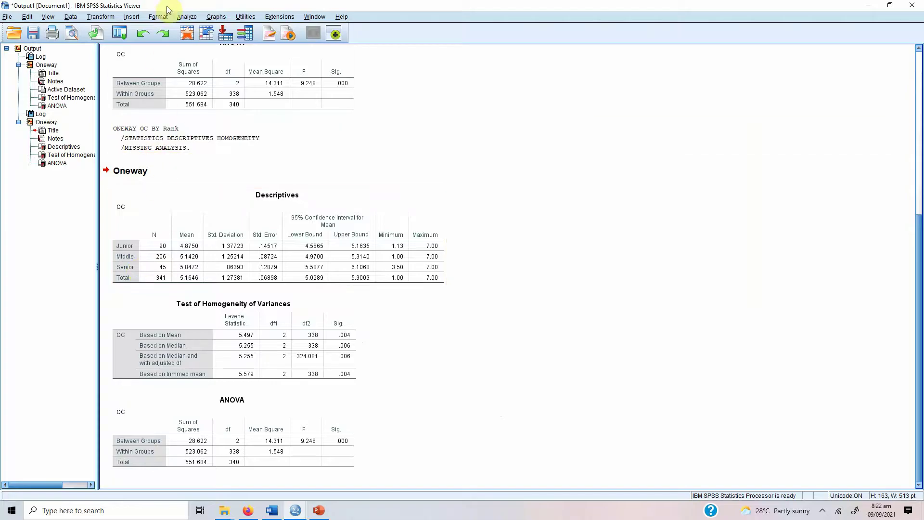
# - Rerun the One-Way ANOVA with the Dunnett's T3 post hoc test for unequal variances, keeping the 0.05 significance level
pyautogui.click(173, 20)
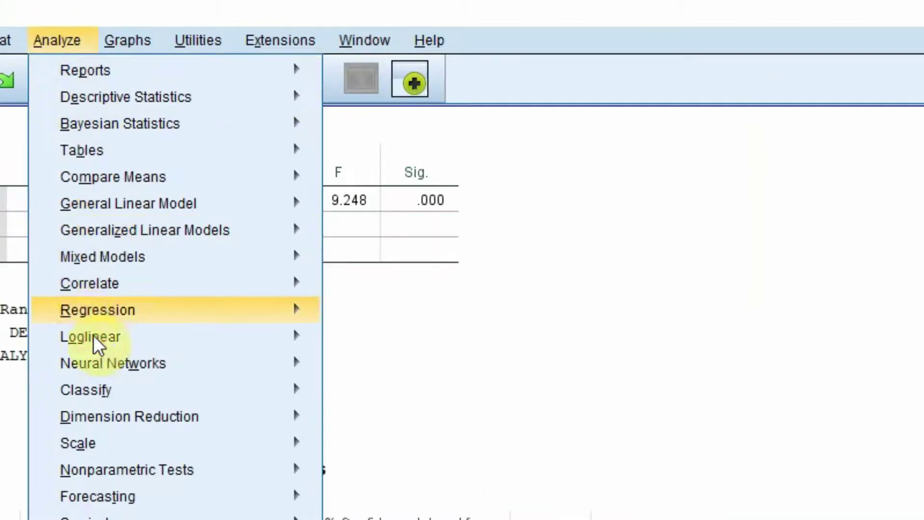
pyautogui.moveTo(210, 176)
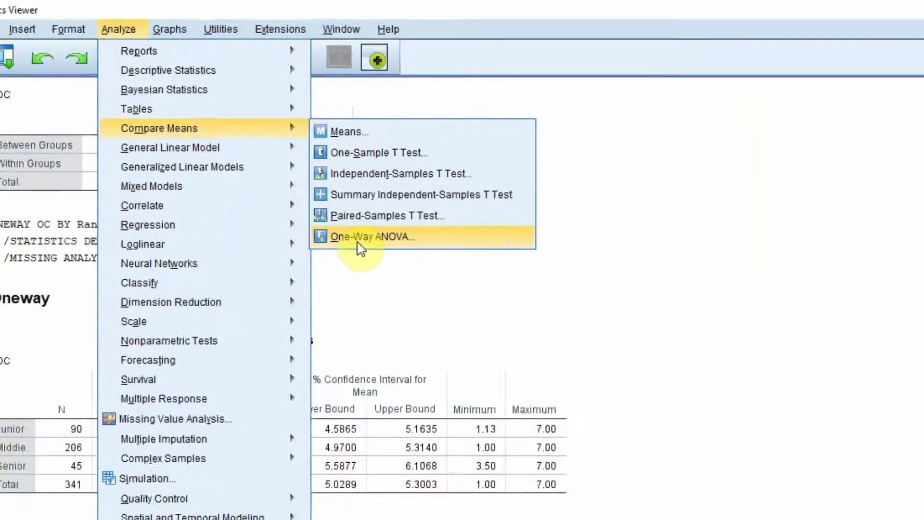
pyautogui.click(358, 243)
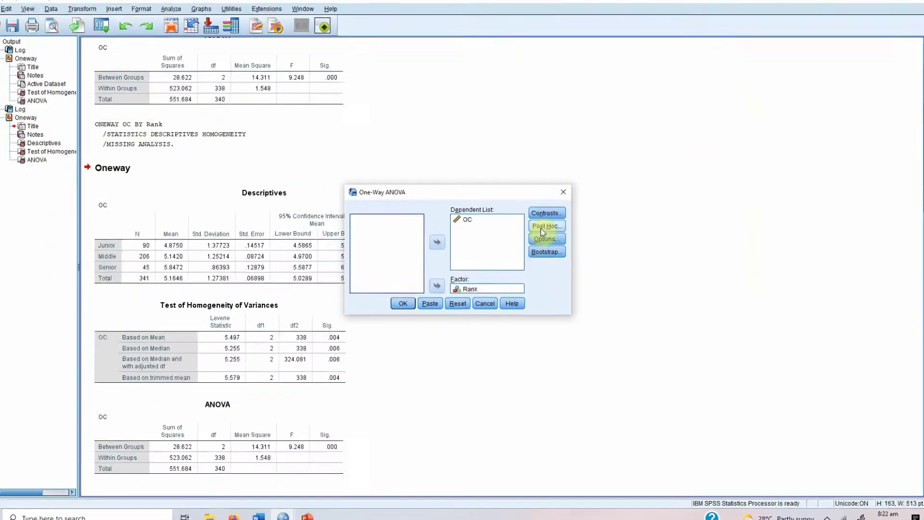
pyautogui.click(495, 213)
pyautogui.moveTo(99, 82); pyautogui.dragTo(513, 32)
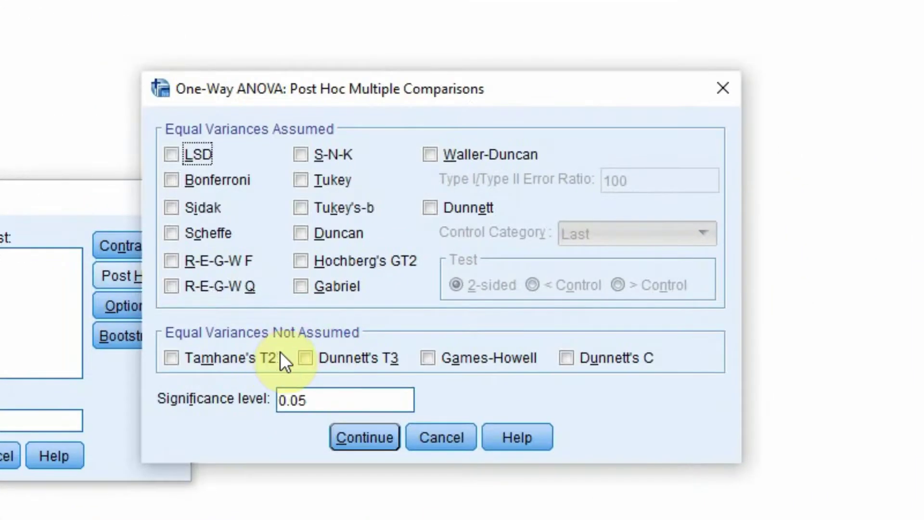
pyautogui.click(306, 358)
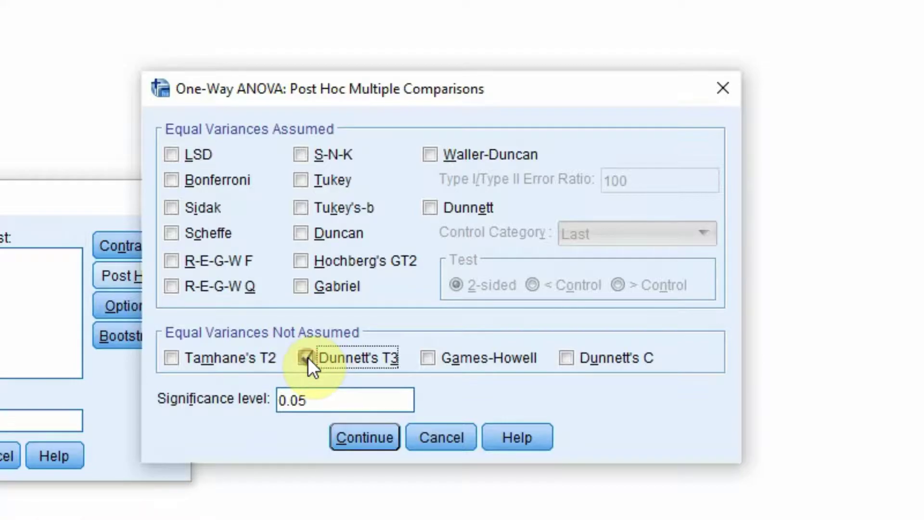
pyautogui.click(383, 440)
pyautogui.click(229, 351)
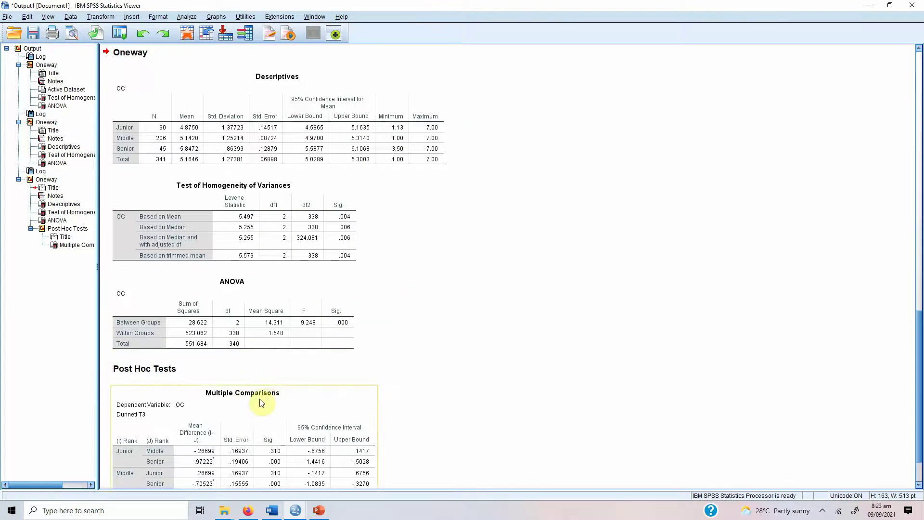
# - Examine the new ANOVA and Multiple Comparisons tables, and review the results write-up in the Word report
pyautogui.scroll(-3, 265, 390)
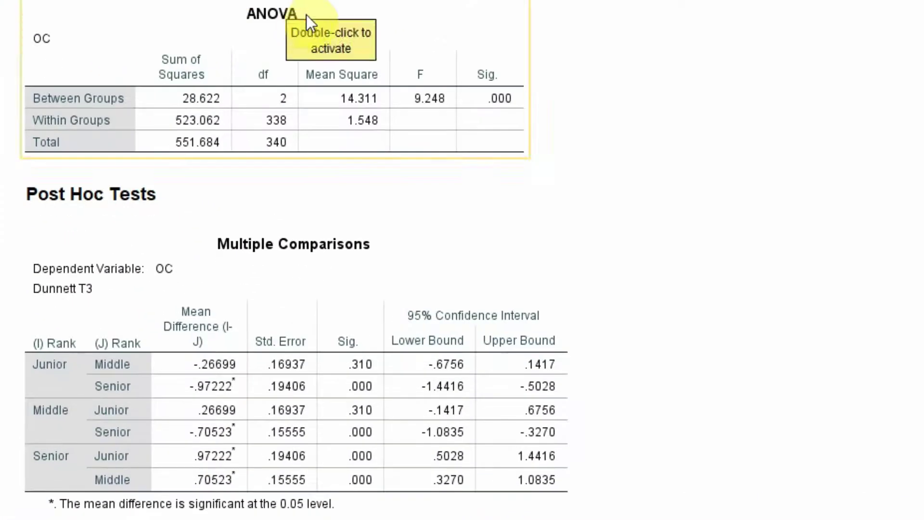
pyautogui.click(306, 15)
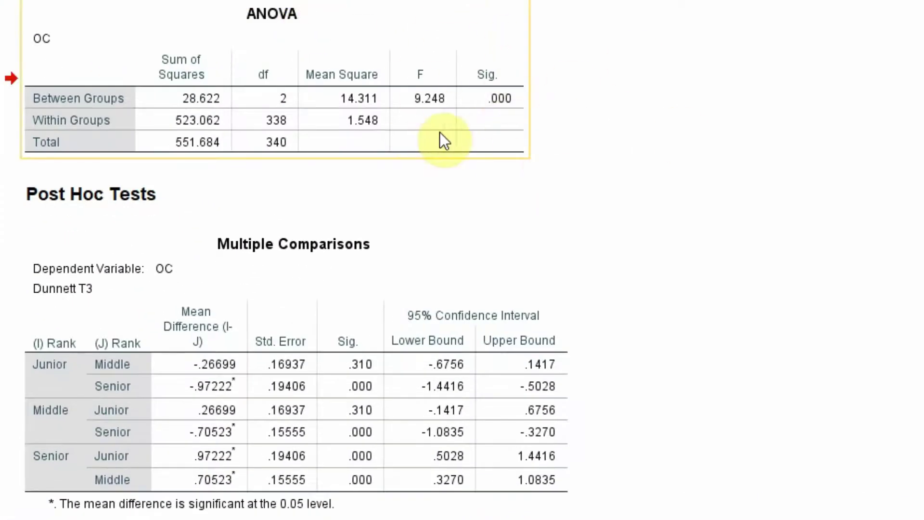
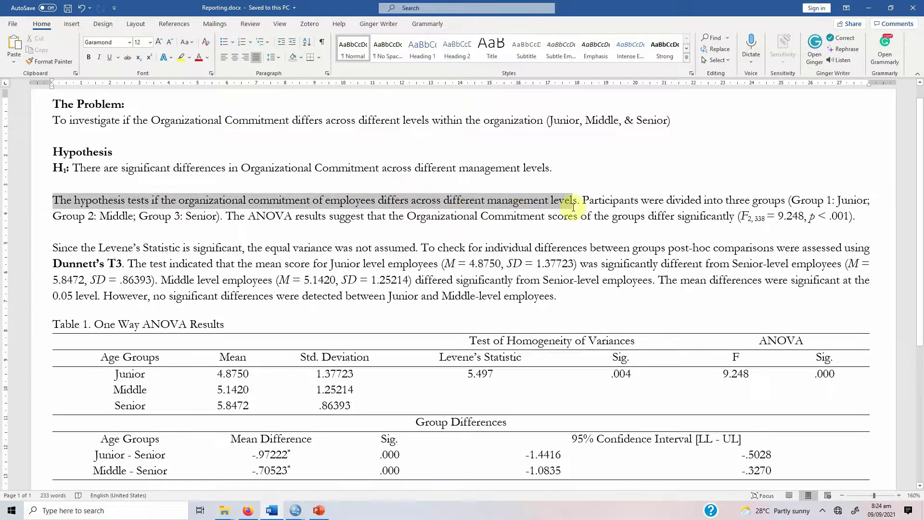
pyautogui.click(656, 206)
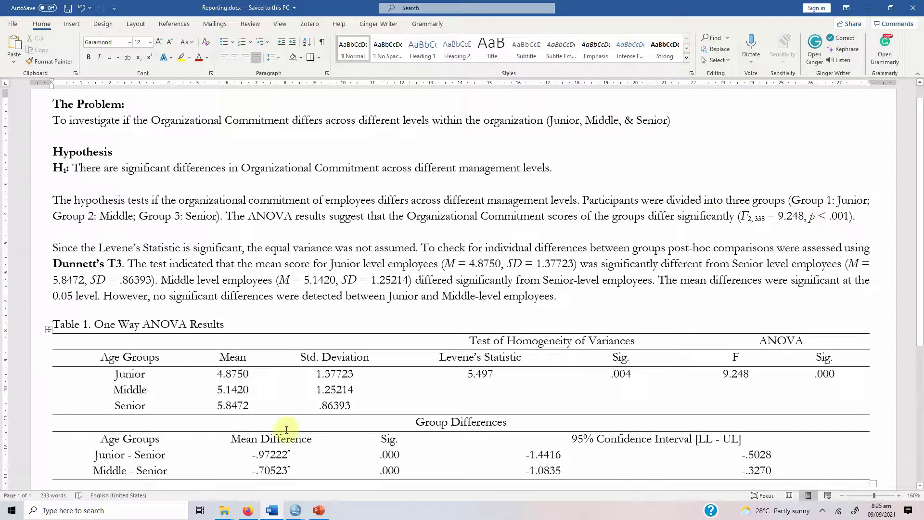
# - Compare the ANOVA table in the SPSS output with the Word report's F and p values, and review its Levene's and Dunnett's T3 statements
pyautogui.moveTo(293, 509)
pyautogui.click(269, 469)
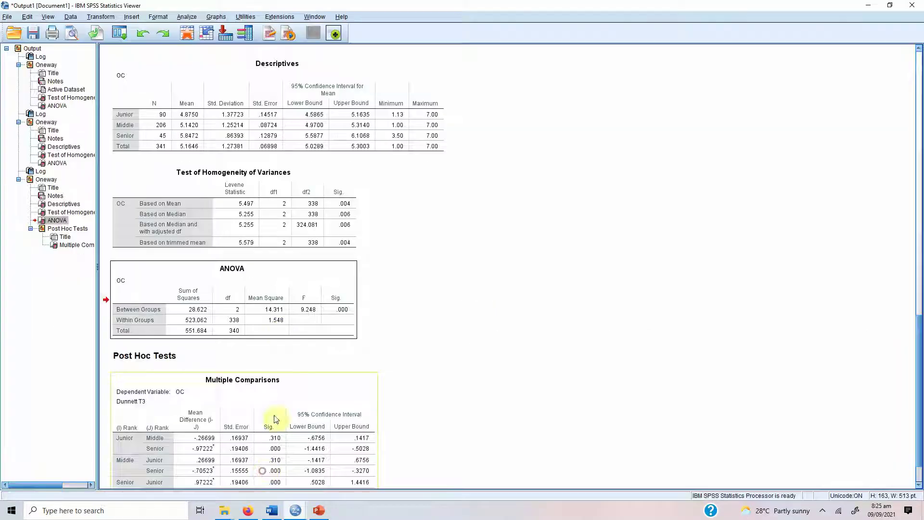
pyautogui.click(319, 276)
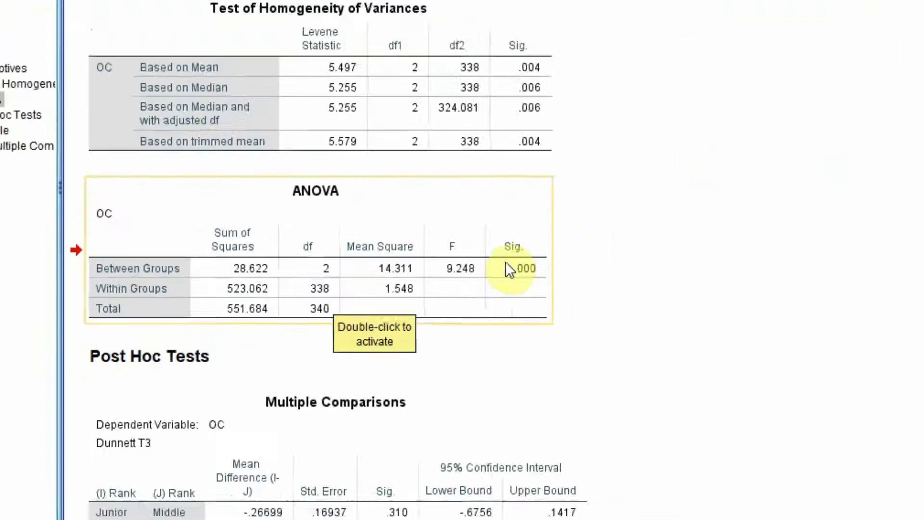
pyautogui.click(277, 508)
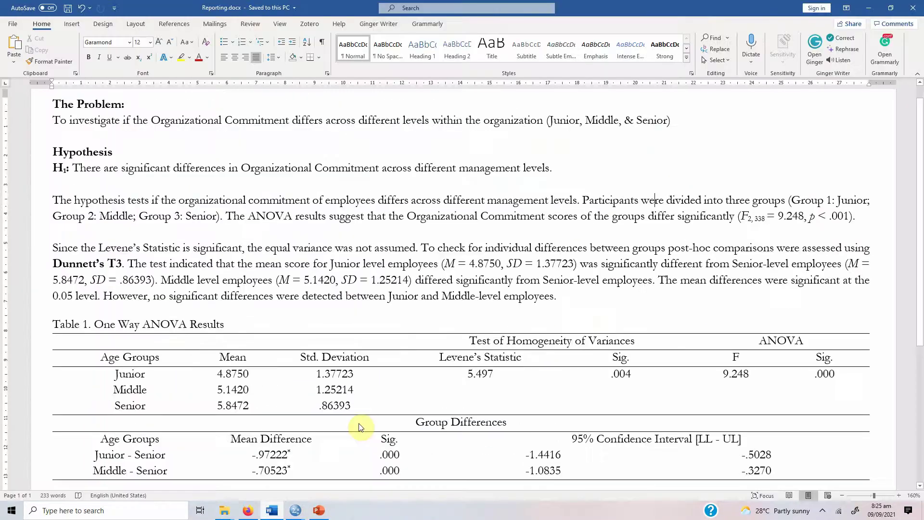
pyautogui.click(746, 216)
pyautogui.moveTo(791, 215); pyautogui.dragTo(860, 216)
pyautogui.click(61, 246)
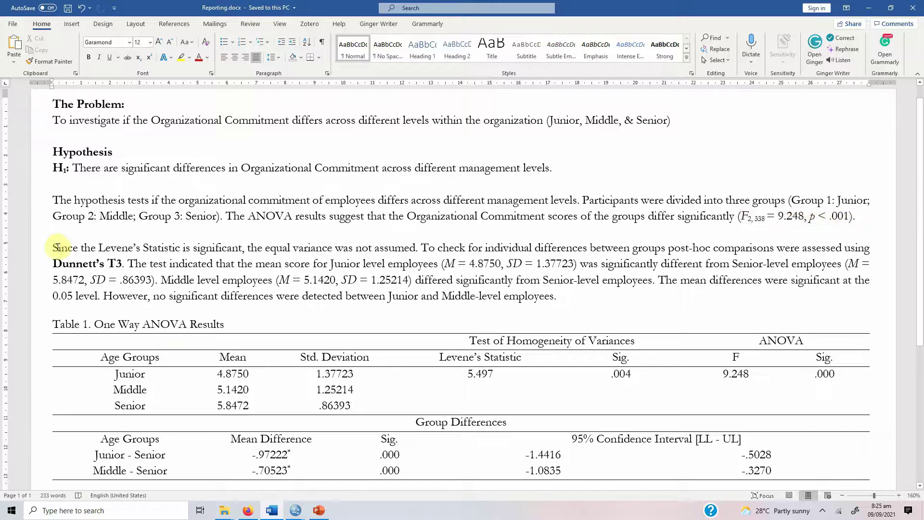
pyautogui.moveTo(50, 247); pyautogui.dragTo(215, 248)
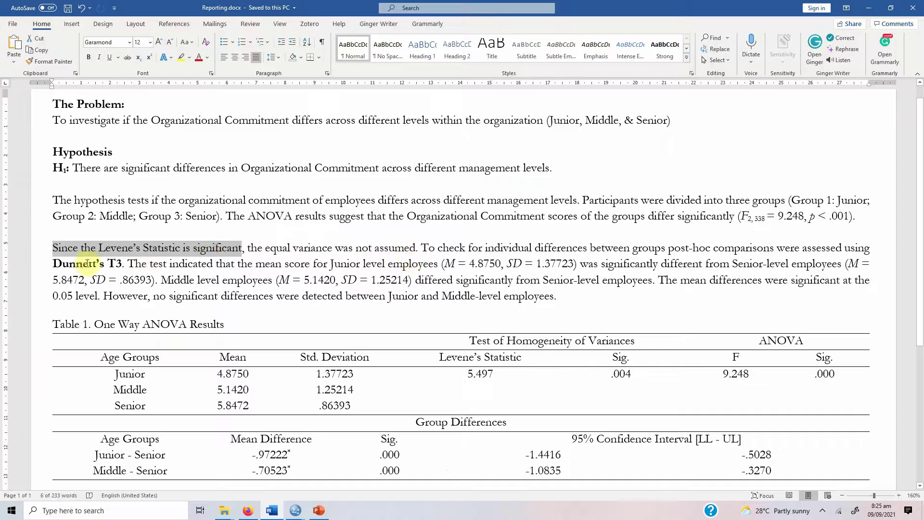
pyautogui.click(122, 262)
pyautogui.keyDown('shift'); pyautogui.click(121, 265); pyautogui.keyUp('shift')
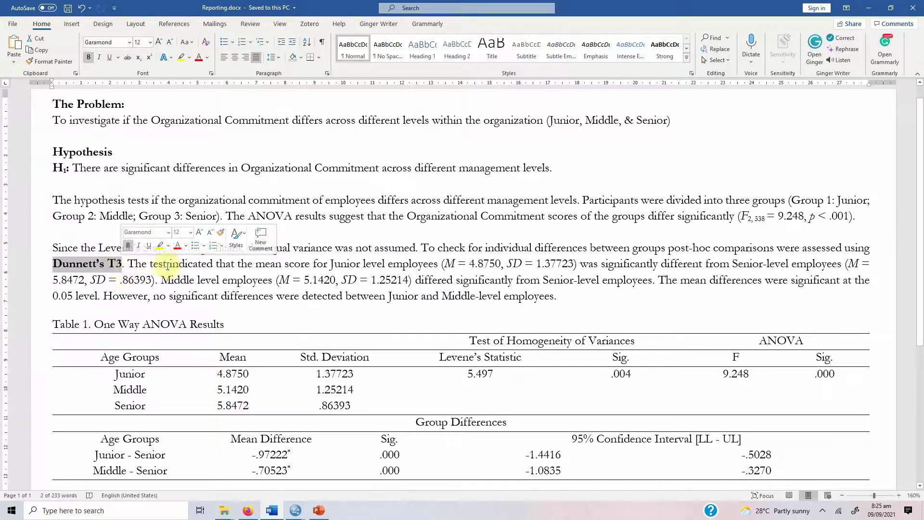
pyautogui.click(187, 263)
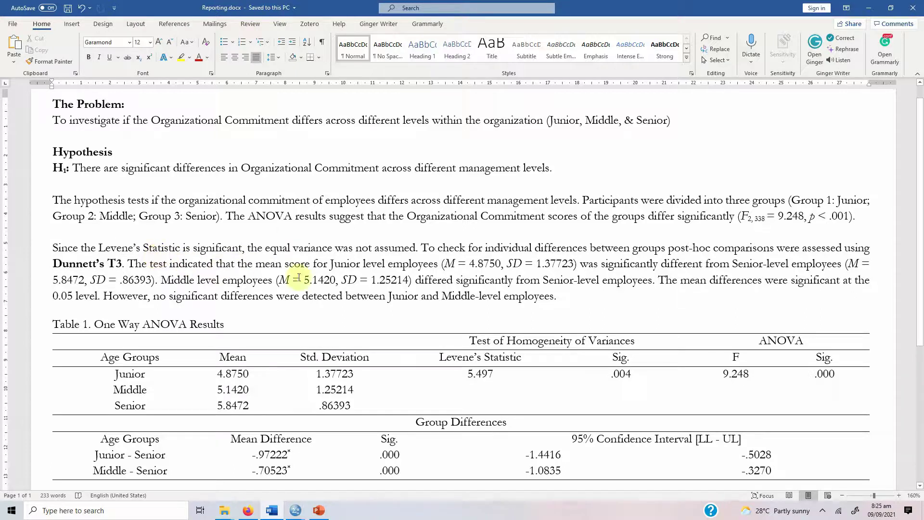
# - Check the report's group means, standard deviations and pairwise difference statements against the Descriptives and Multiple Comparisons tables in the SPSS output
pyautogui.moveTo(434, 265); pyautogui.dragTo(573, 264)
pyautogui.moveTo(295, 510)
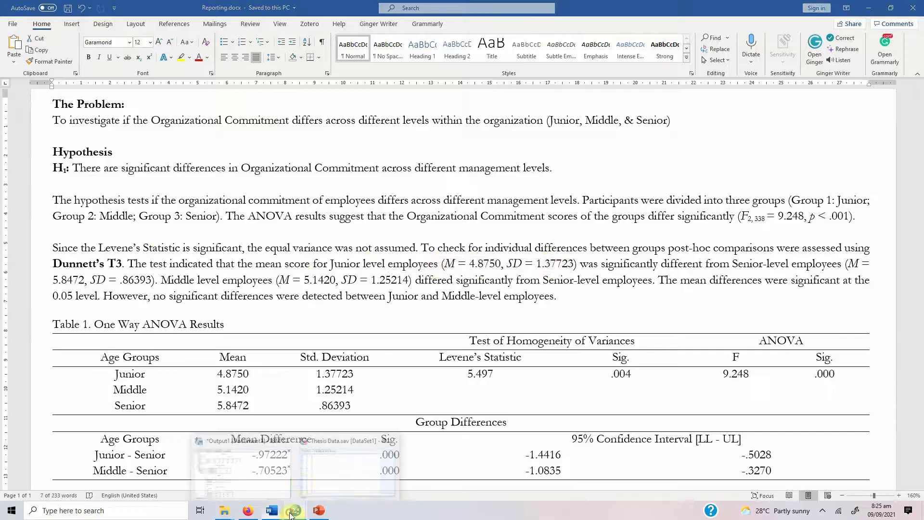
pyautogui.click(264, 463)
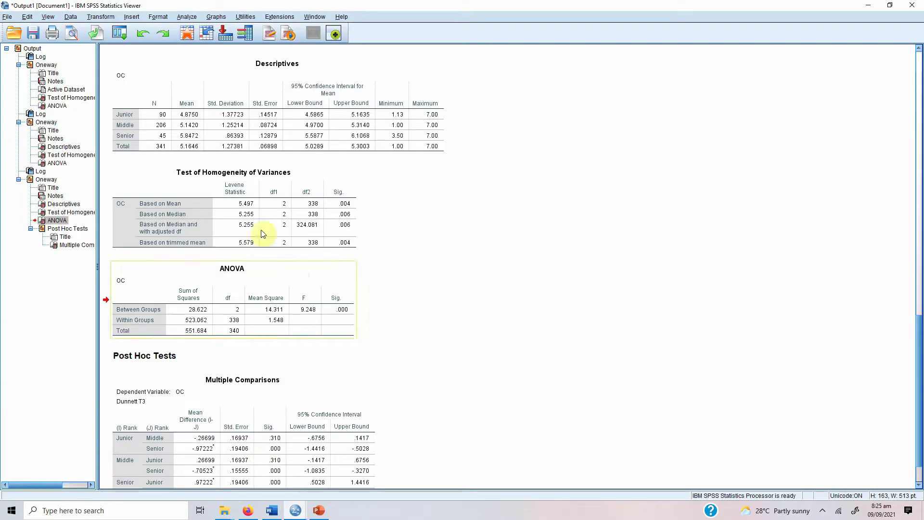
pyautogui.click(266, 80)
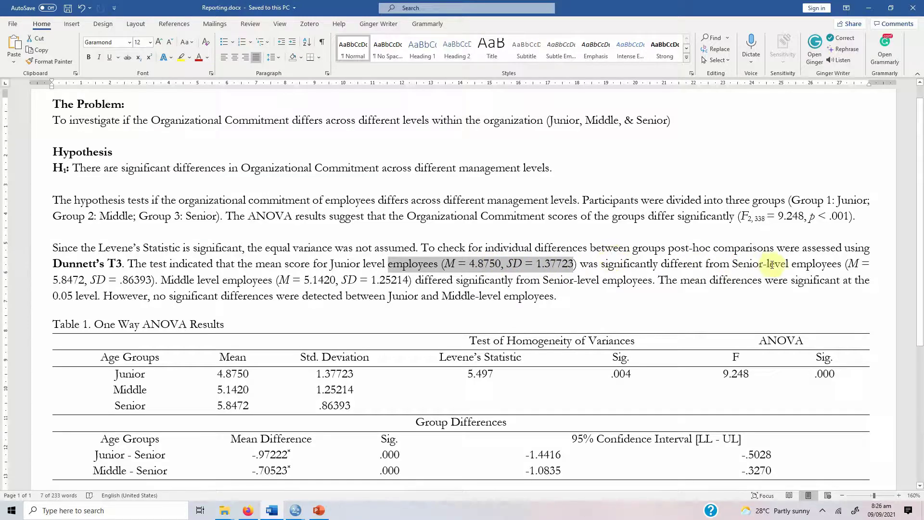
pyautogui.moveTo(848, 267); pyautogui.dragTo(887, 262)
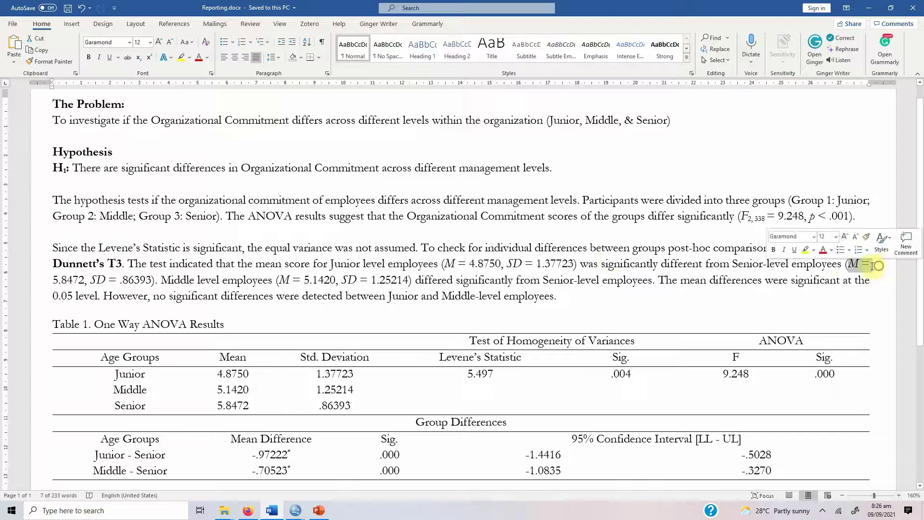
pyautogui.click(159, 283)
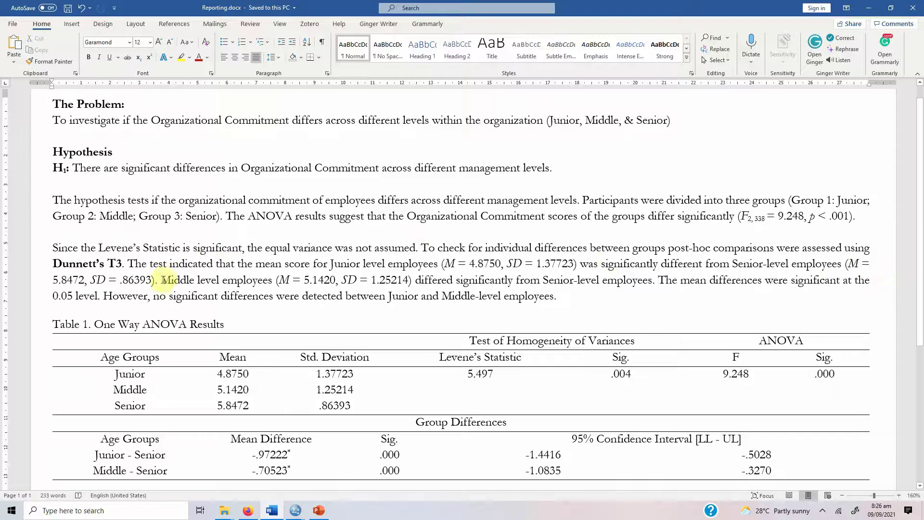
pyautogui.moveTo(159, 287); pyautogui.dragTo(279, 281)
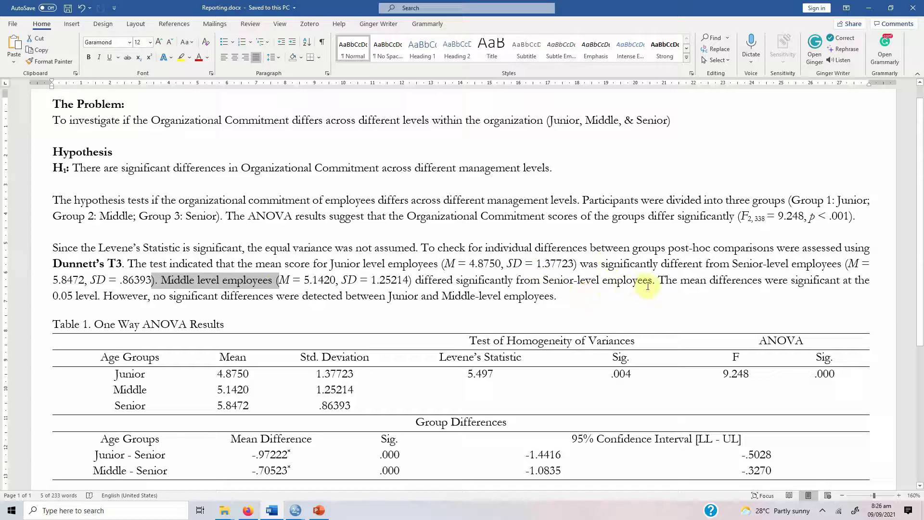
pyautogui.click(621, 283)
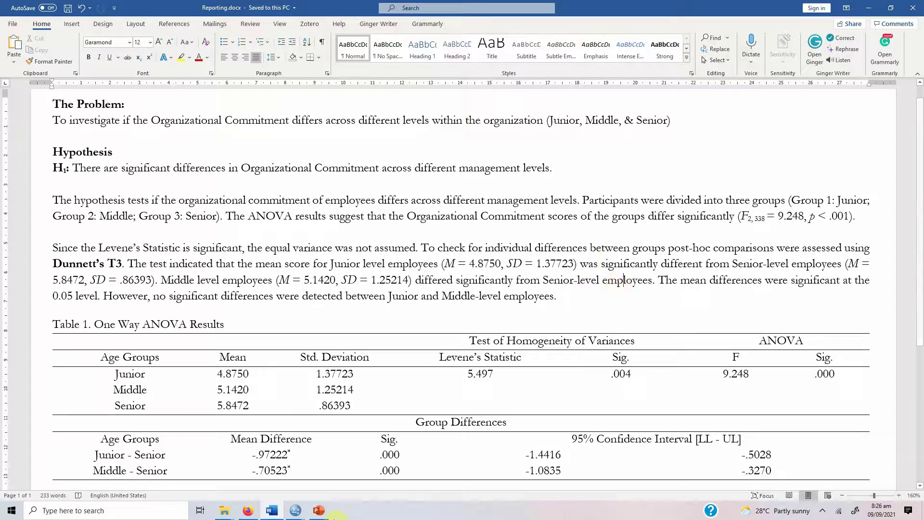
pyautogui.click(295, 510)
pyautogui.click(273, 475)
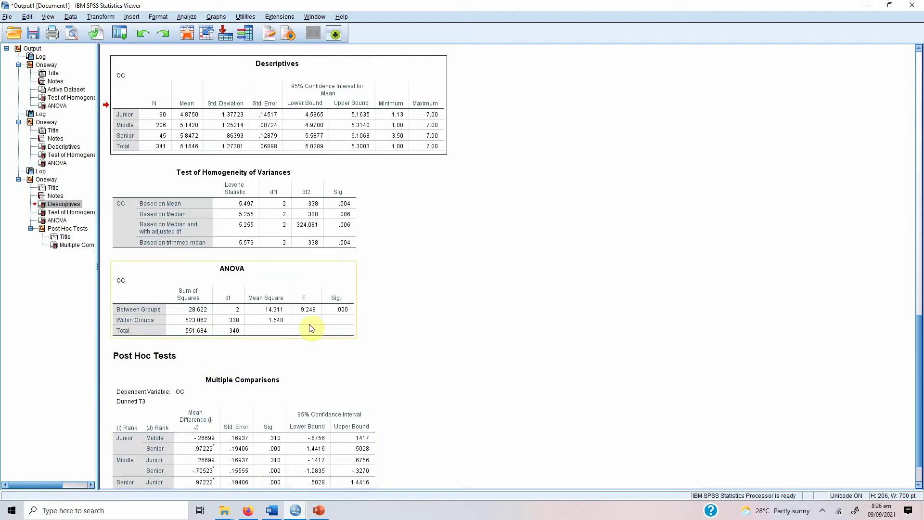
pyautogui.scroll(-2, 310, 329)
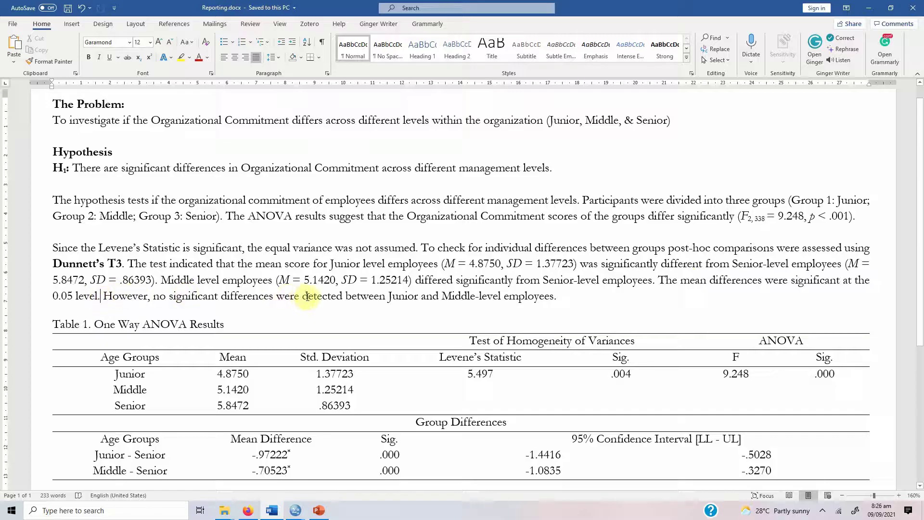
pyautogui.click(481, 297)
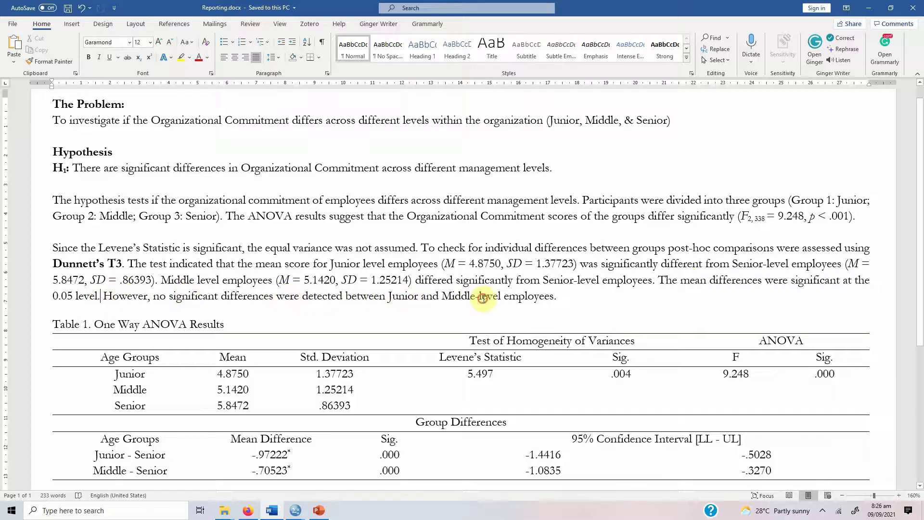
# - Add the sentence "Tabl1 1 summarizes One Way Anova Results." to the end of the post-hoc results paragraph in the Word report
pyautogui.scroll(-3, 255, 337)
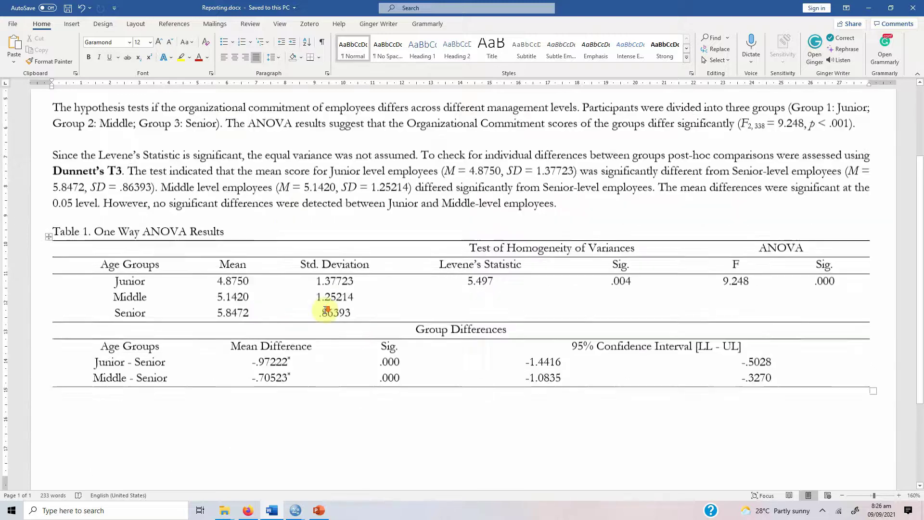
pyautogui.scroll(1, 263, 269)
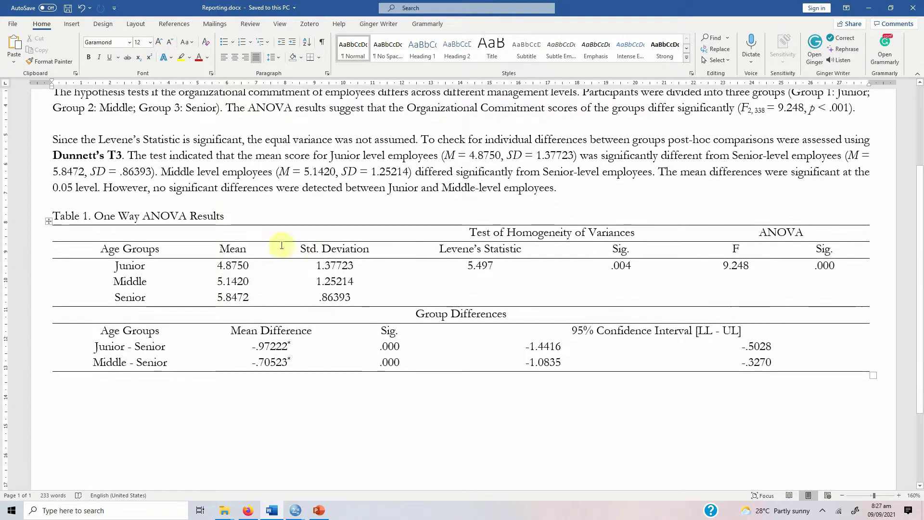
pyautogui.scroll(2, 357, 233)
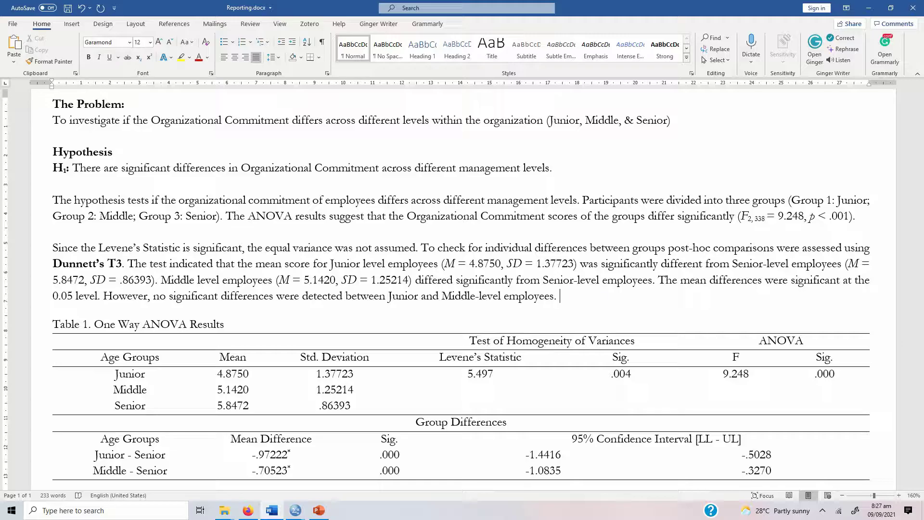
pyautogui.write('Tabl1 1 summarizes')
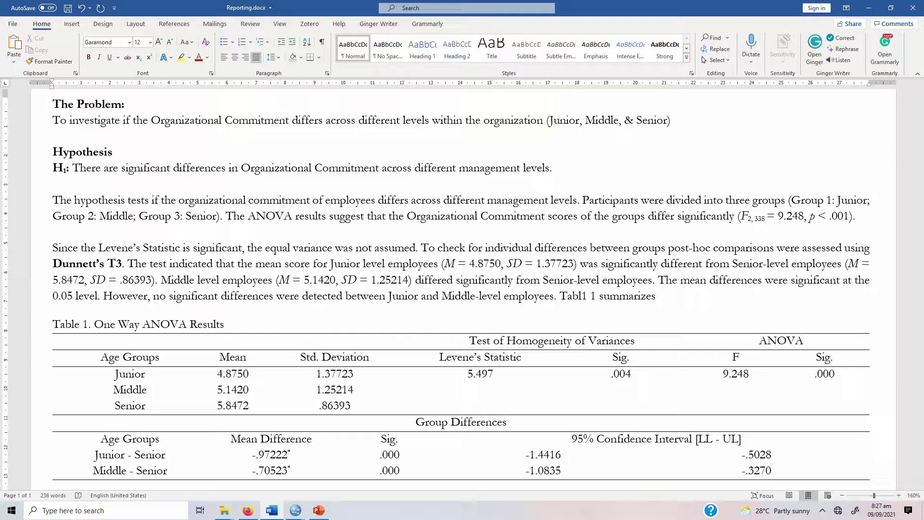
pyautogui.write('Way Anova Results.')
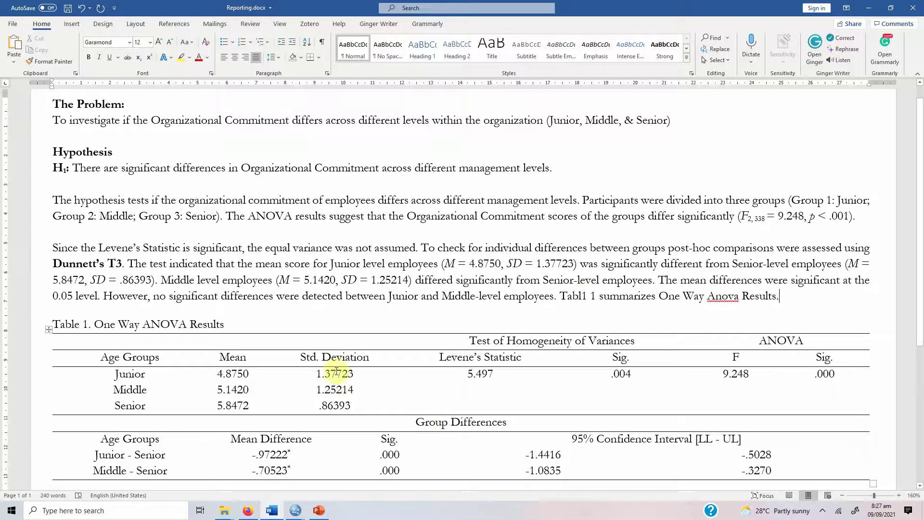
# - Review Table 1's group means, standard deviations, homogeneity test and ANOVA columns, and its Group Differences rows with confidence intervals
pyautogui.moveTo(121, 361); pyautogui.dragTo(124, 407)
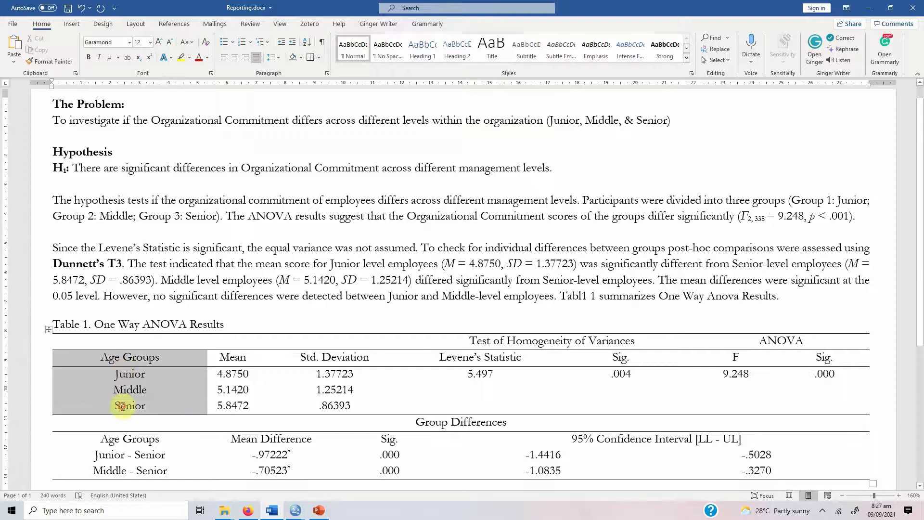
pyautogui.moveTo(225, 357); pyautogui.dragTo(224, 405)
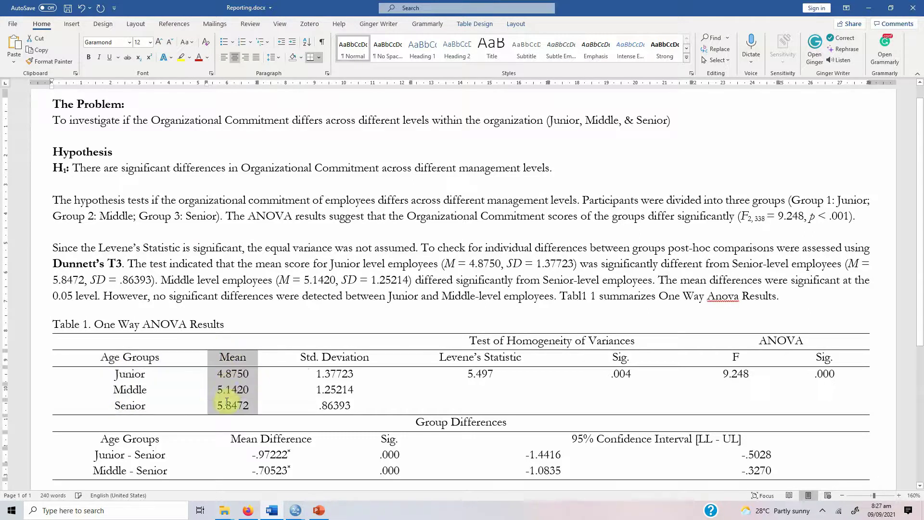
pyautogui.moveTo(329, 356); pyautogui.dragTo(339, 390)
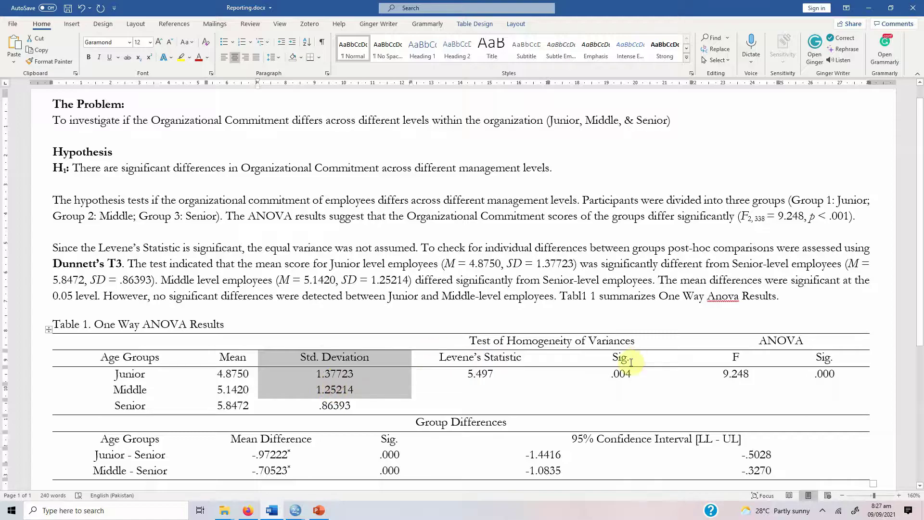
pyautogui.moveTo(764, 339); pyautogui.dragTo(813, 373)
pyautogui.scroll(-3, 355, 371)
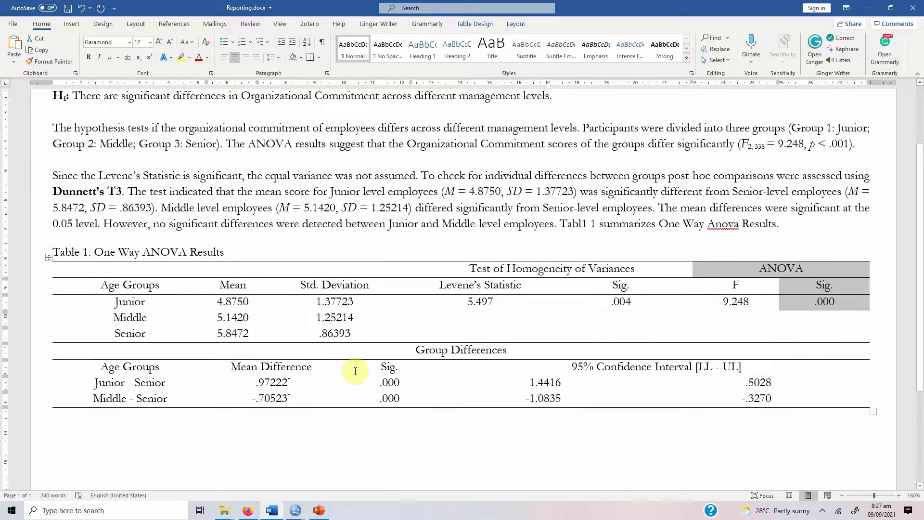
pyautogui.moveTo(411, 345); pyautogui.dragTo(476, 346)
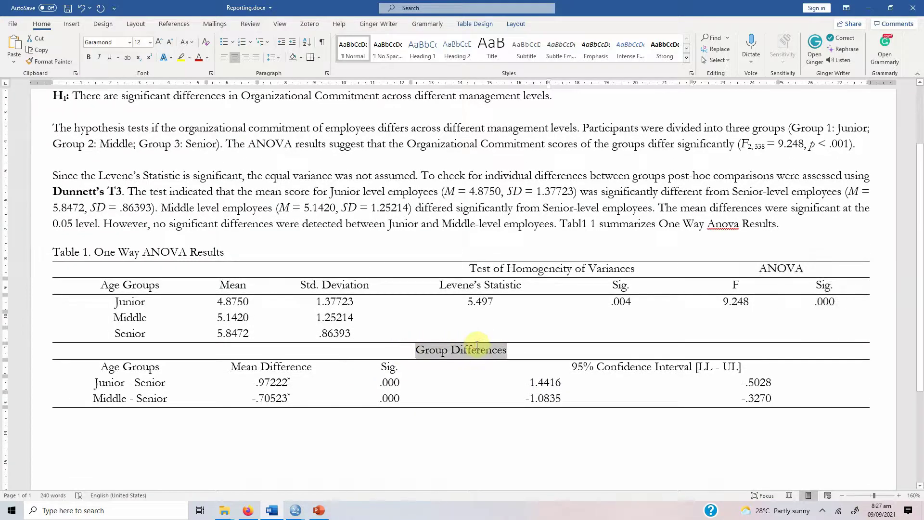
pyautogui.click(100, 374)
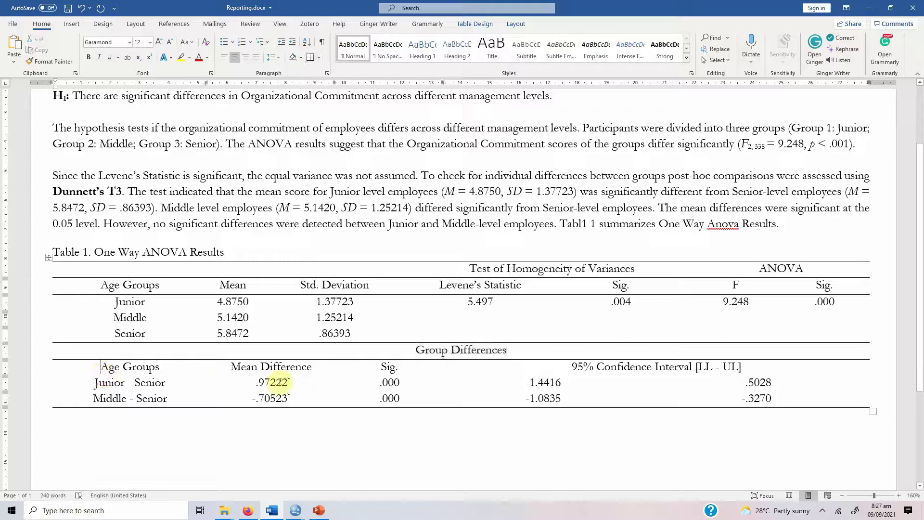
pyautogui.click(379, 382)
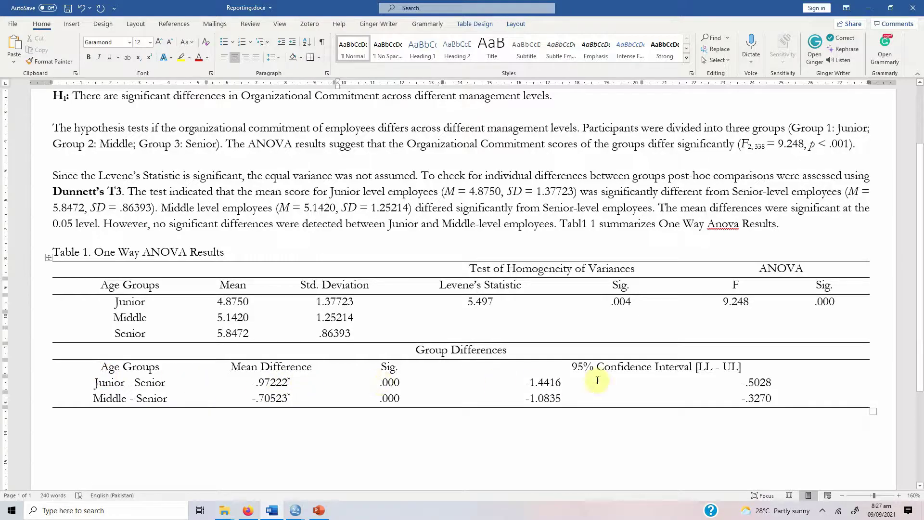
pyautogui.moveTo(530, 380); pyautogui.dragTo(759, 382)
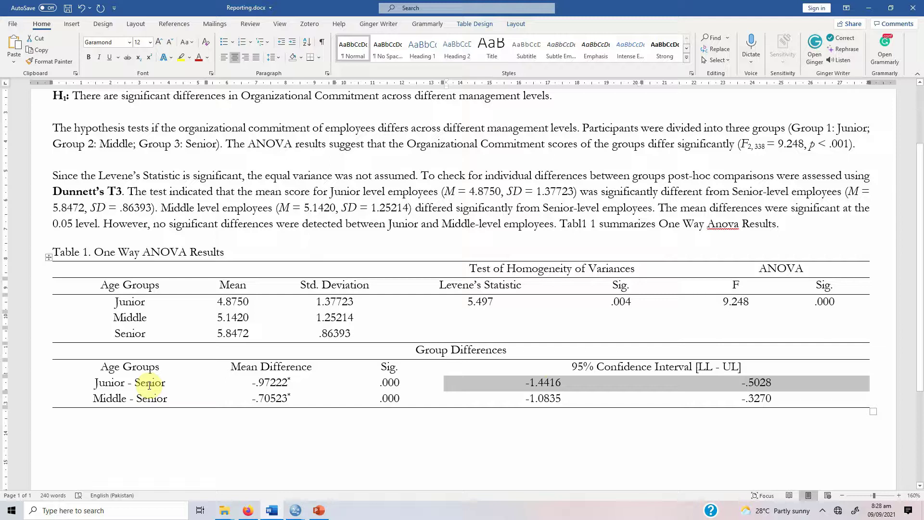
pyautogui.click(543, 388)
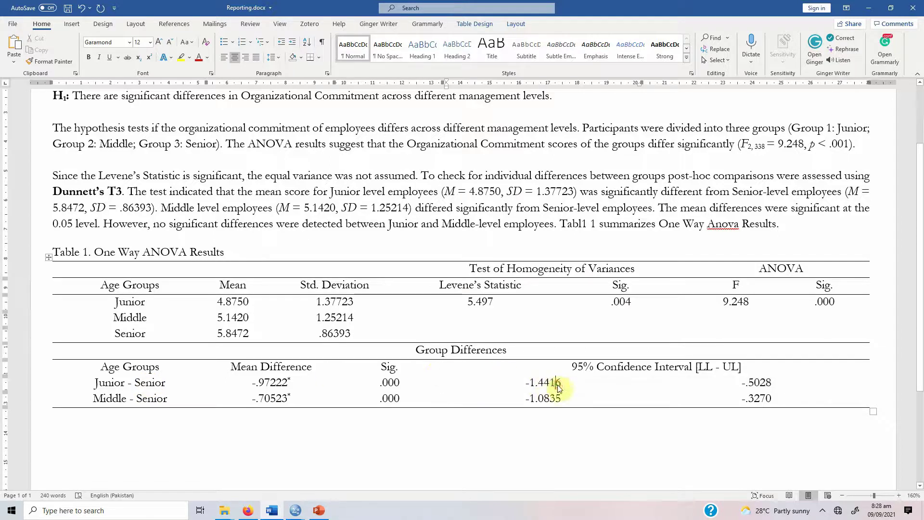
pyautogui.doubleClick(540, 397)
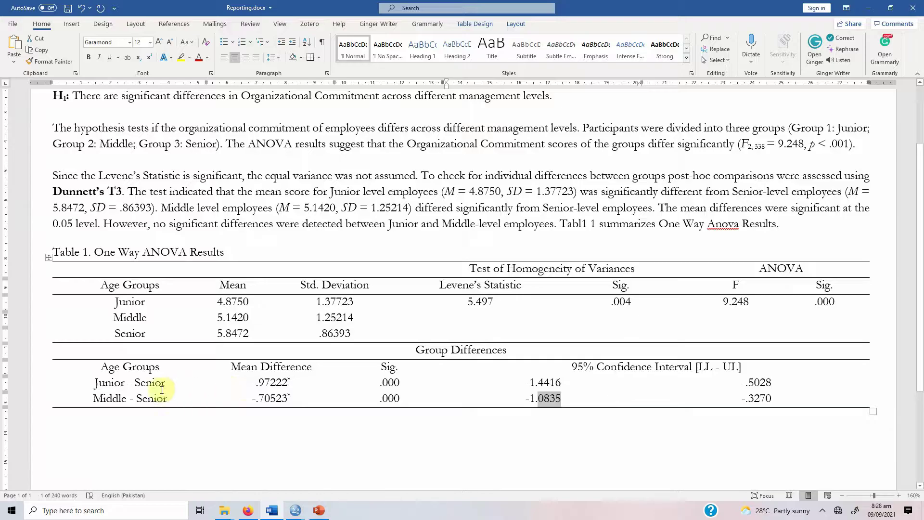
pyautogui.click(264, 396)
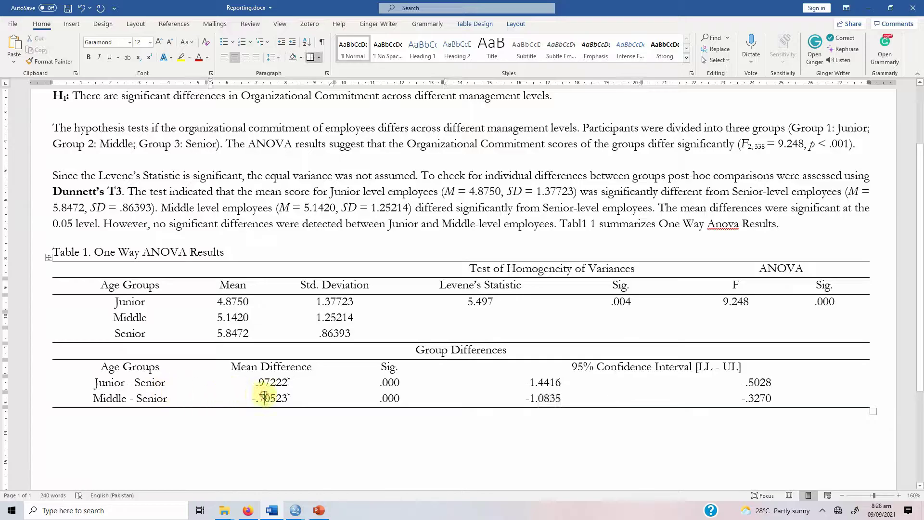
pyautogui.scroll(2, 332, 347)
pyautogui.scroll(1, 332, 346)
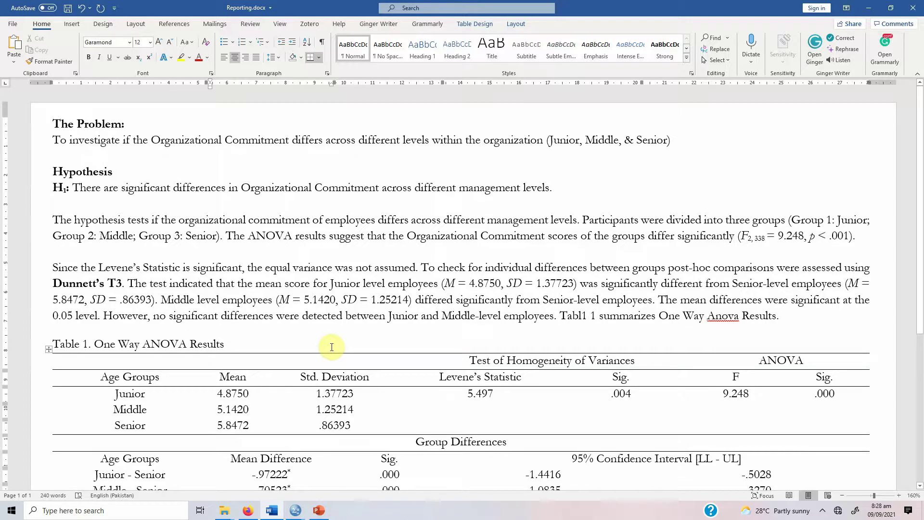
pyautogui.scroll(-1, 331, 346)
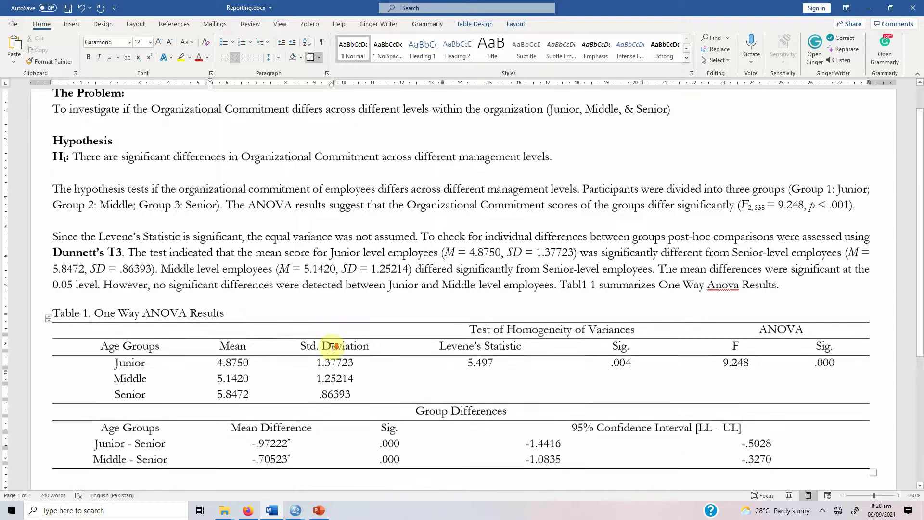